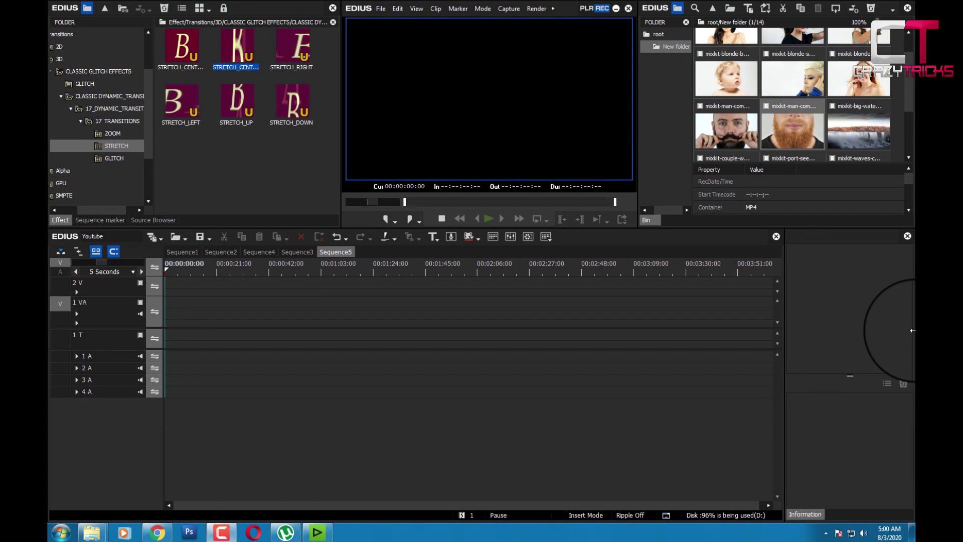
Fill track 1VA end to end with the smiling-model, blonde-short-hair, portrait, blonde-skincare, studio-shot and blonde-baby clips from the bin
scroll(907, 88, up, 1)
drag(793, 59, 172, 304)
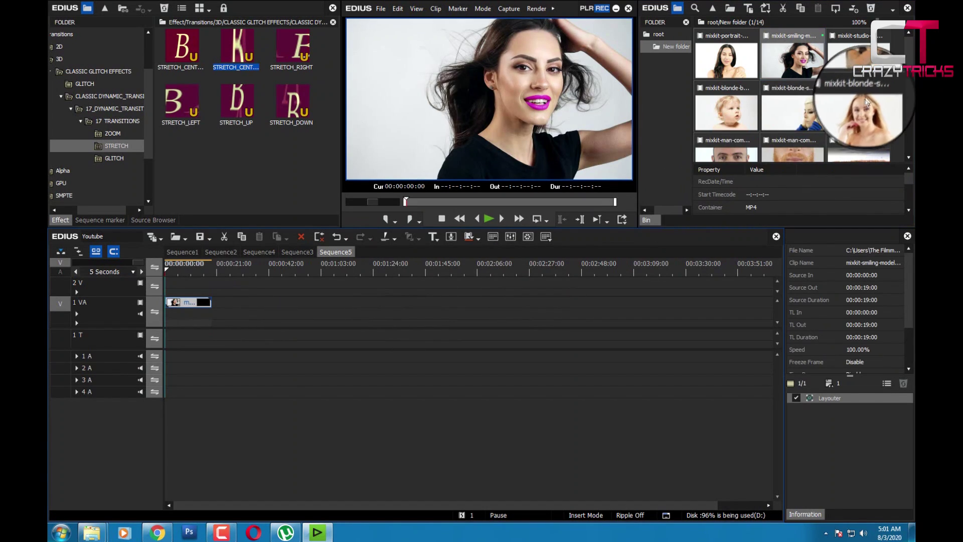
drag(798, 108, 214, 306)
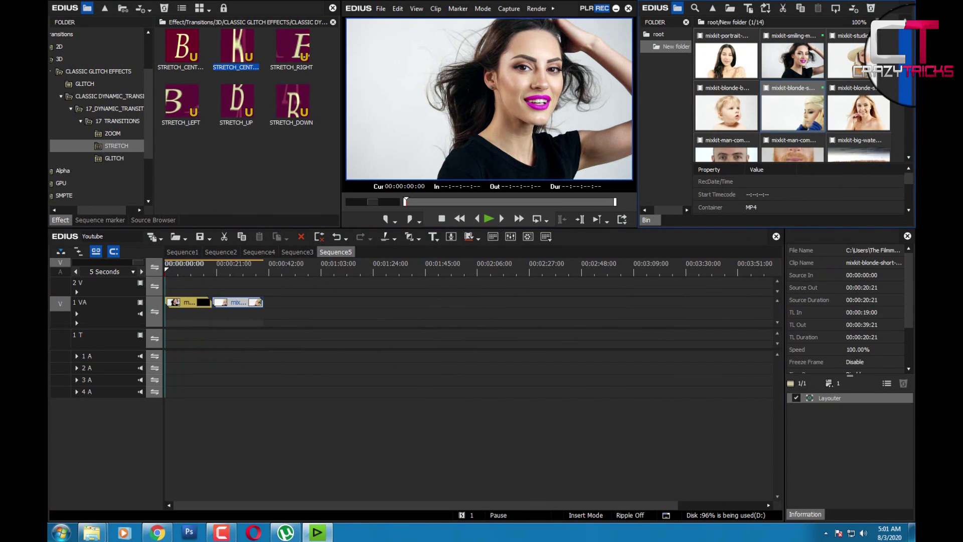
drag(728, 60, 276, 317)
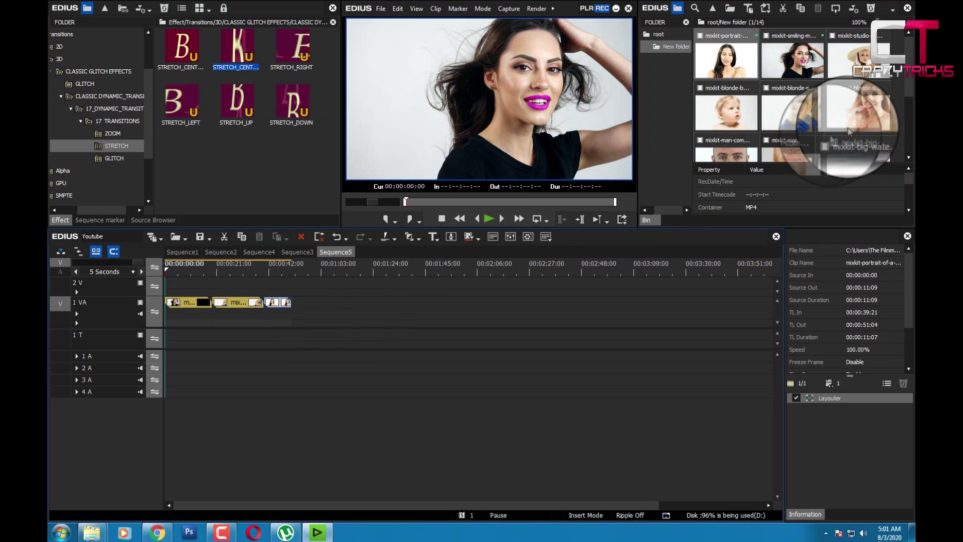
drag(839, 128, 365, 314)
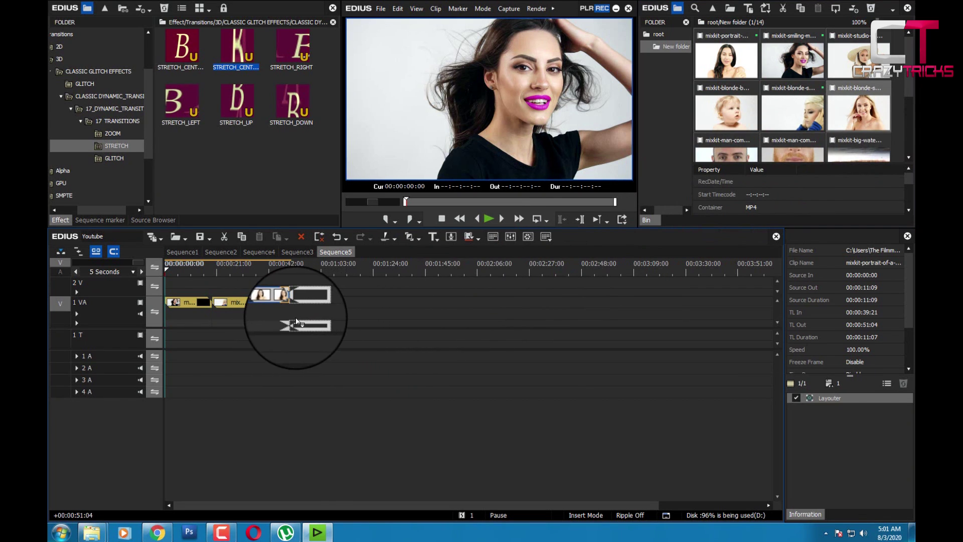
drag(297, 322, 297, 322)
drag(859, 61, 325, 315)
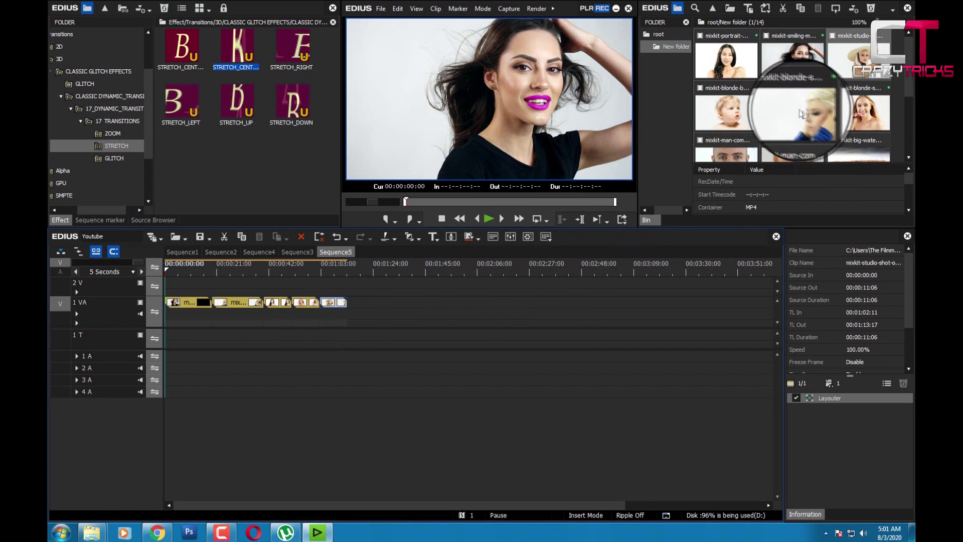
drag(727, 105, 352, 312)
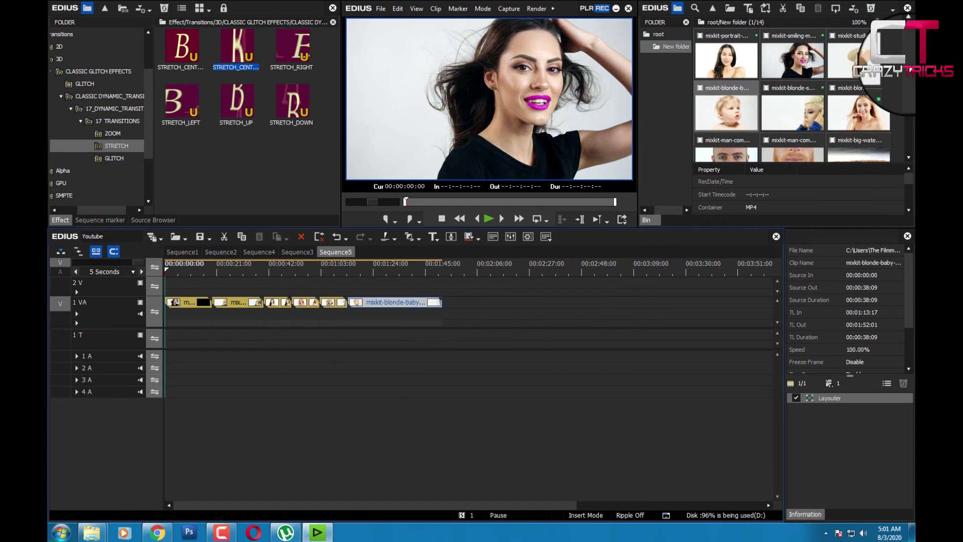
Append both mixkit-man-combing clips, red-bearded man first, after the blonde-baby clip on track 1VA
scroll(908, 91, down, 1)
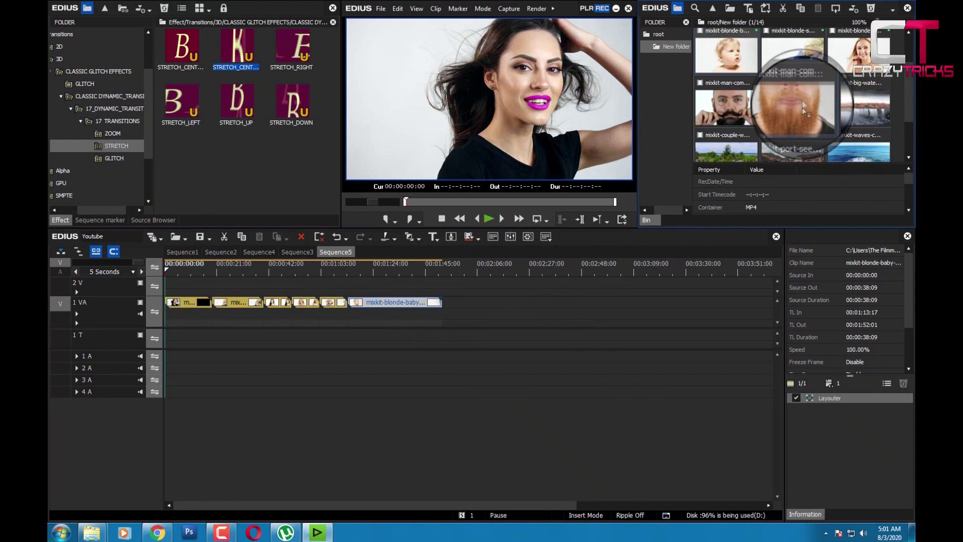
drag(802, 100, 454, 303)
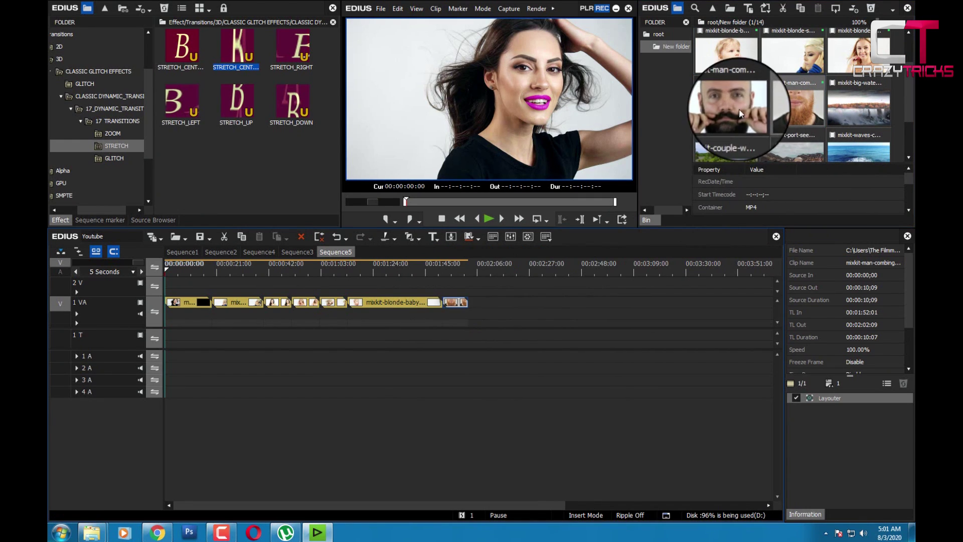
drag(741, 113, 473, 311)
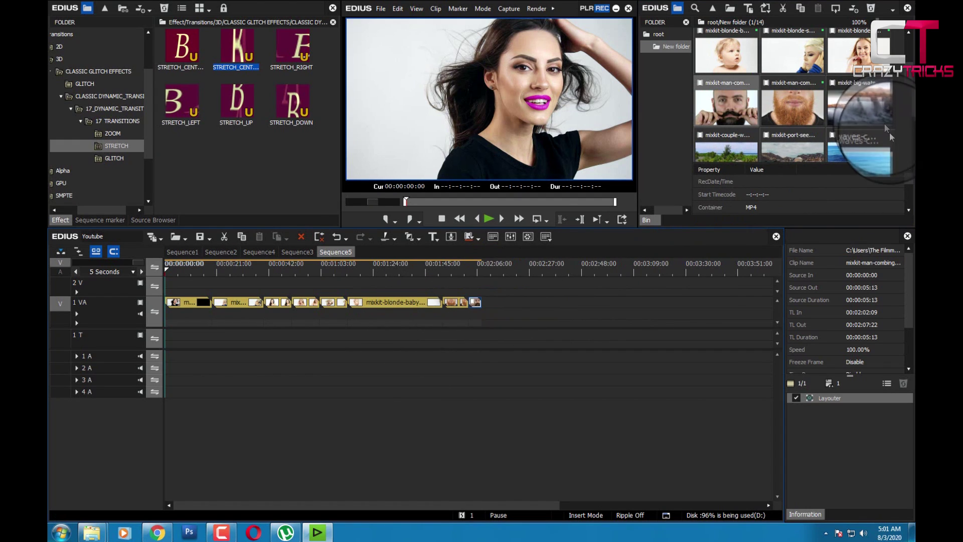
drag(911, 105, 890, 110)
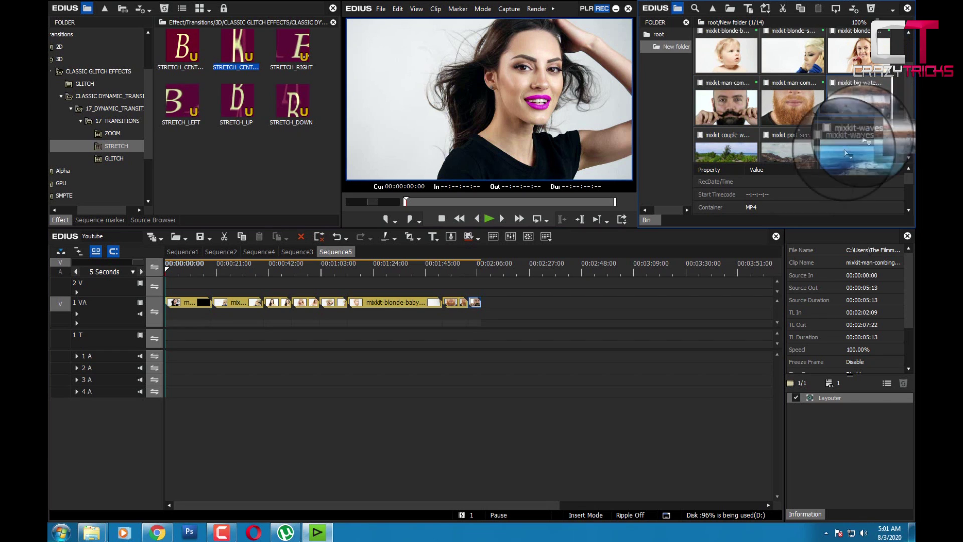
Add the mixkit-port-seen-from-the-sea clip and arrange it on track 1VA beneath the people clips, which go up to track 2V
drag(793, 150, 168, 335)
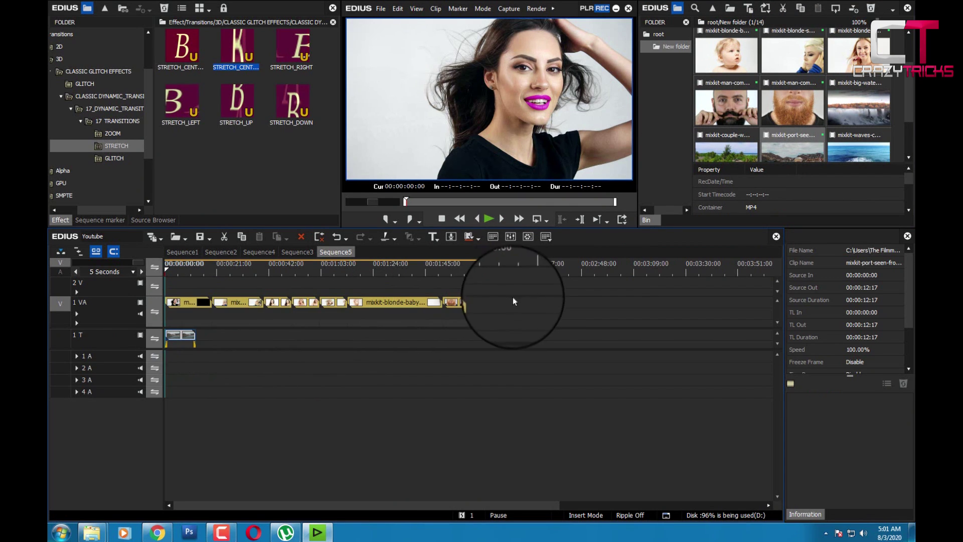
drag(323, 320, 194, 289)
drag(182, 347, 182, 304)
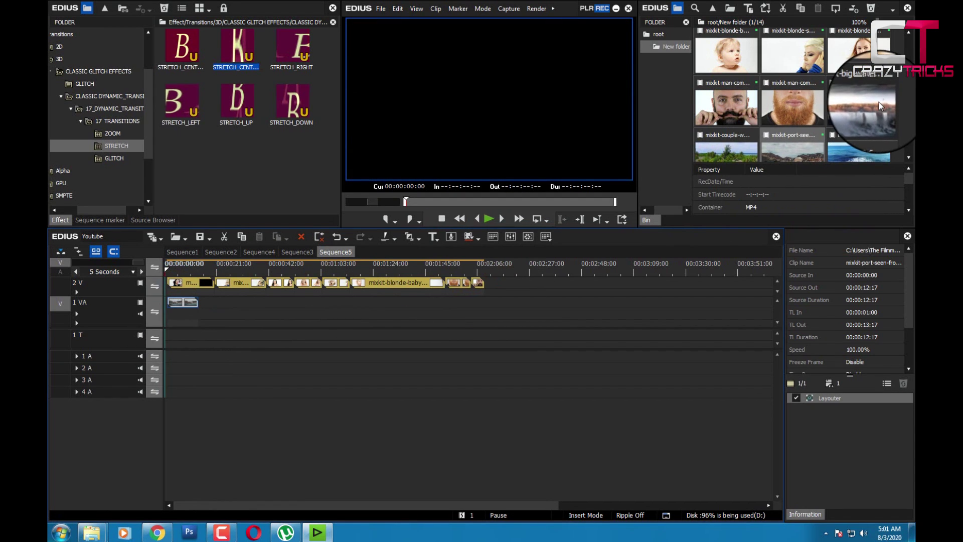
Place the big-waterfall, couple-walking, waves and white-sand-beach clips on track 1VA beneath the people clips
drag(875, 103, 221, 311)
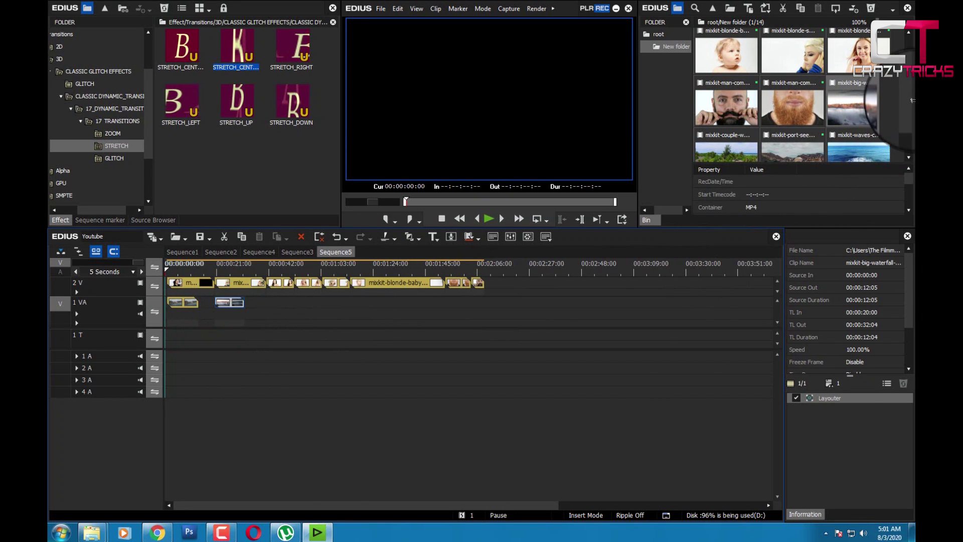
scroll(735, 96, down, 1)
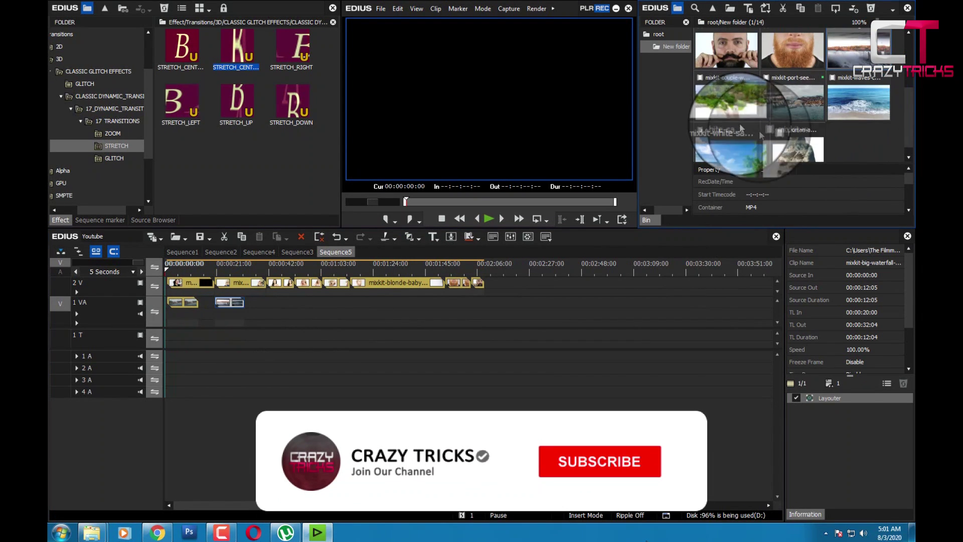
drag(736, 96, 267, 304)
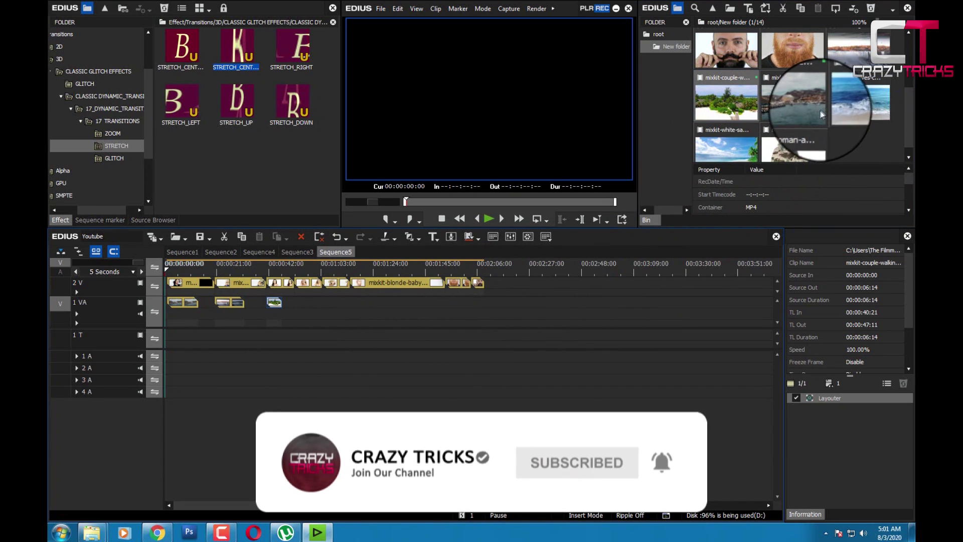
drag(867, 100, 303, 312)
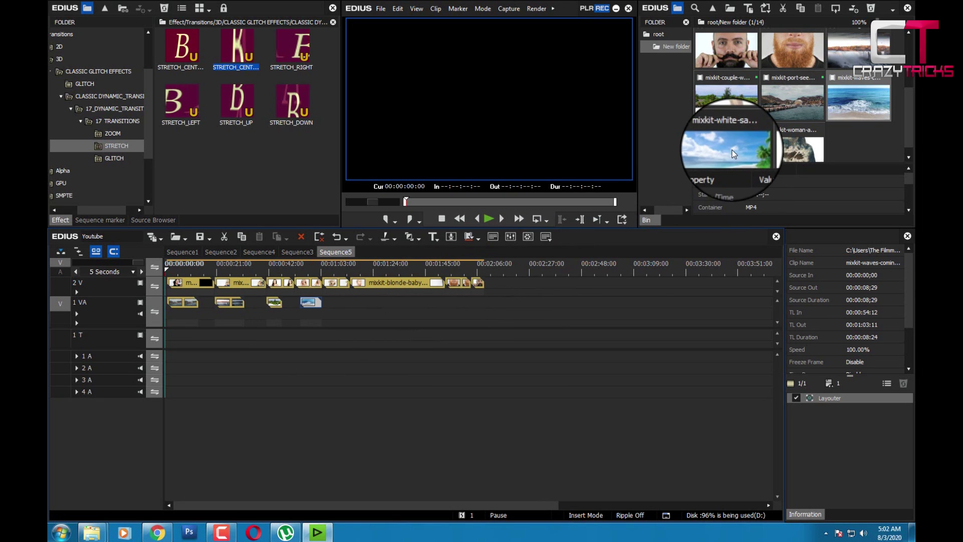
drag(733, 149, 331, 307)
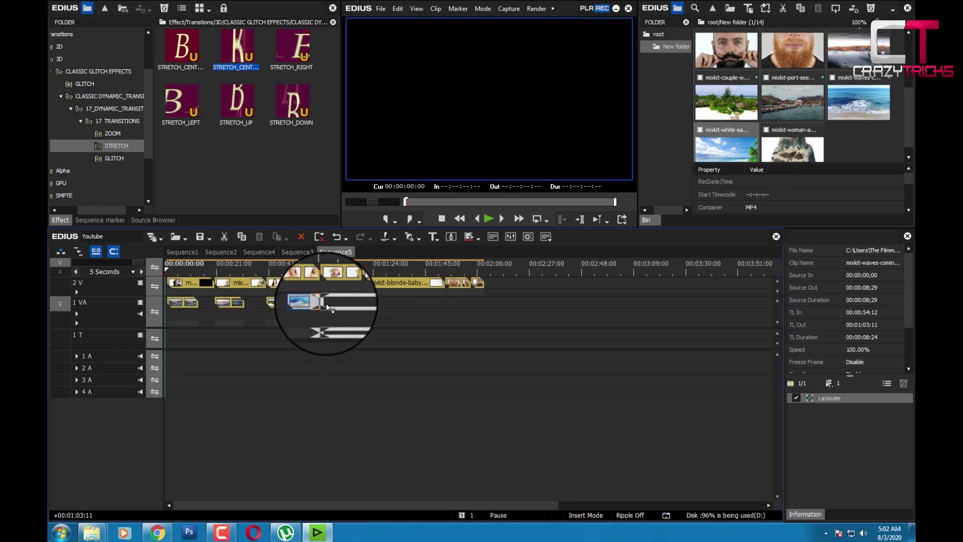
drag(327, 307, 375, 311)
Set the playback speed of the port-seen-from-the-sea clip to 80%
scroll(363, 382, up, 1)
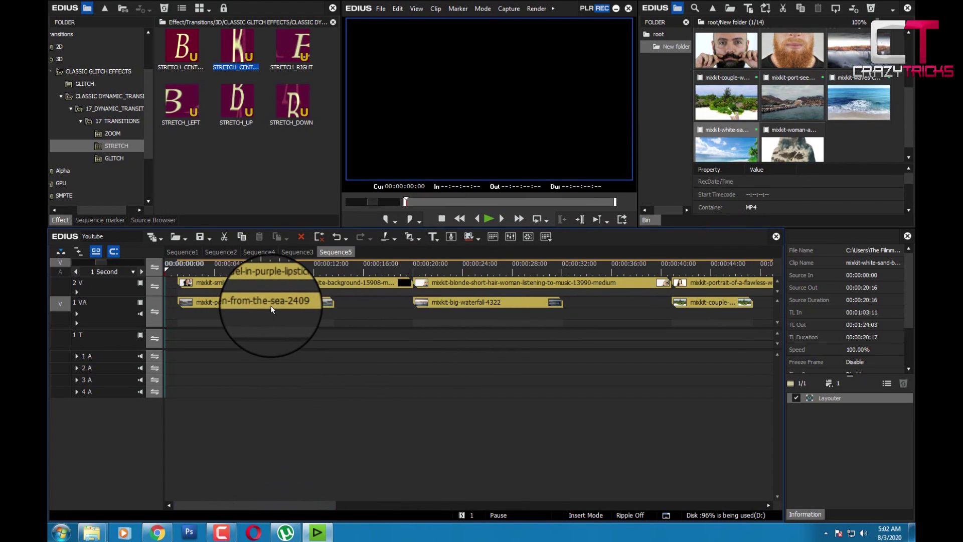
key(alt+e)
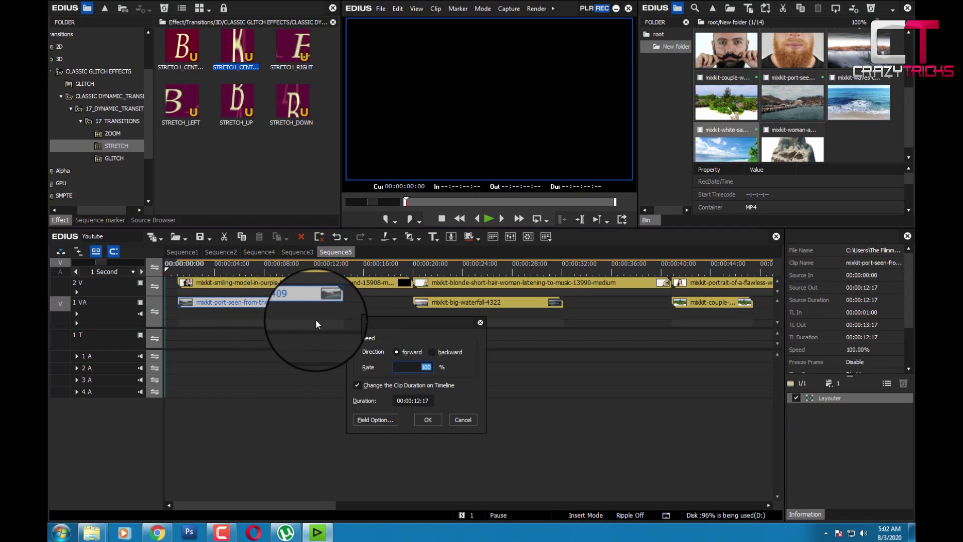
text(80)
key(Return)
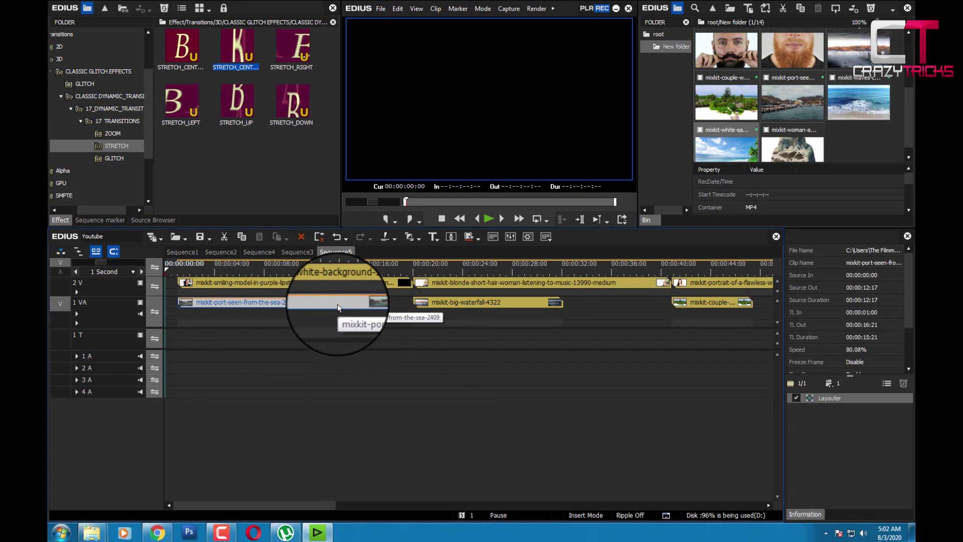
Slow the port-seen-from-the-sea clip down to 60% speed
key(alt+e)
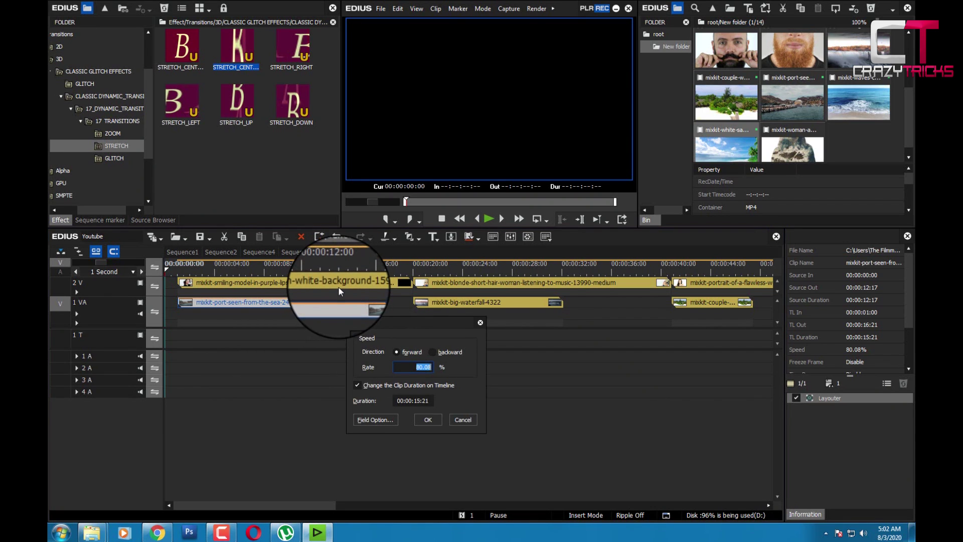
text(60)
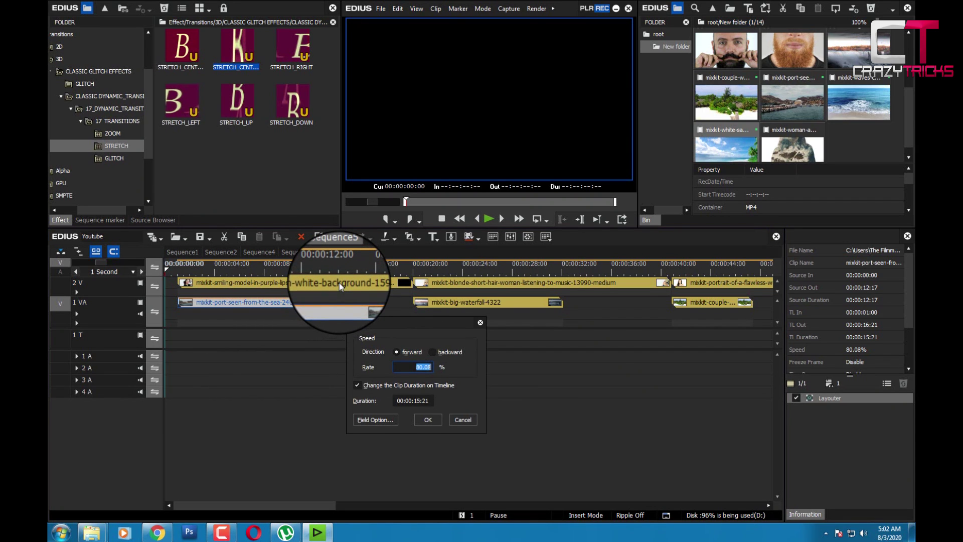
key(Return)
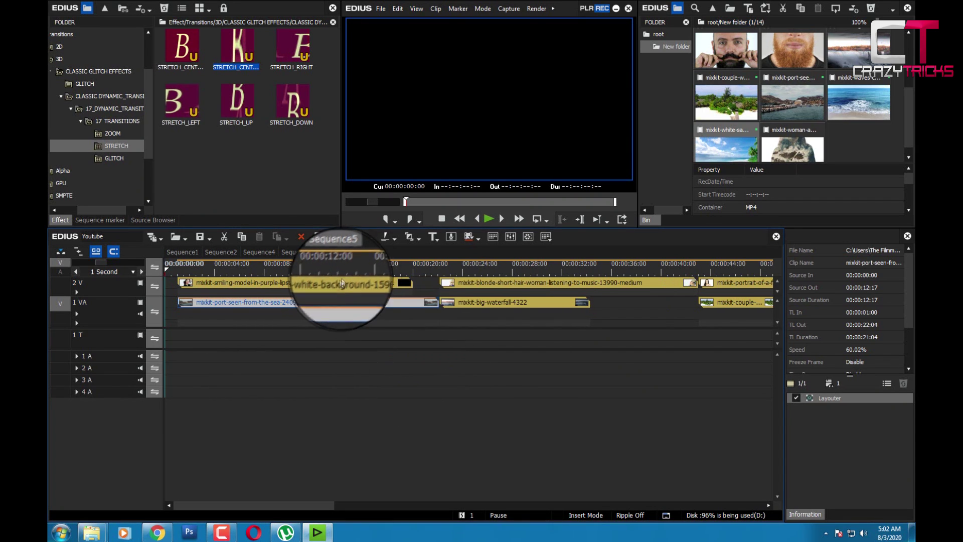
Cut off the end of the port clip at 00:00:20:00 and move the blonde-short-hair and waterfall clips up to that point
click(411, 270)
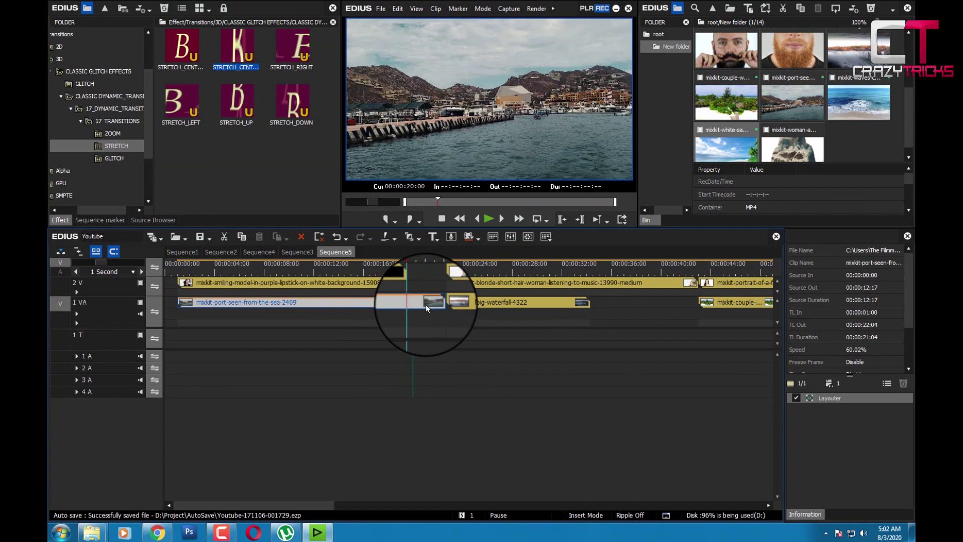
key(c)
key(Delete)
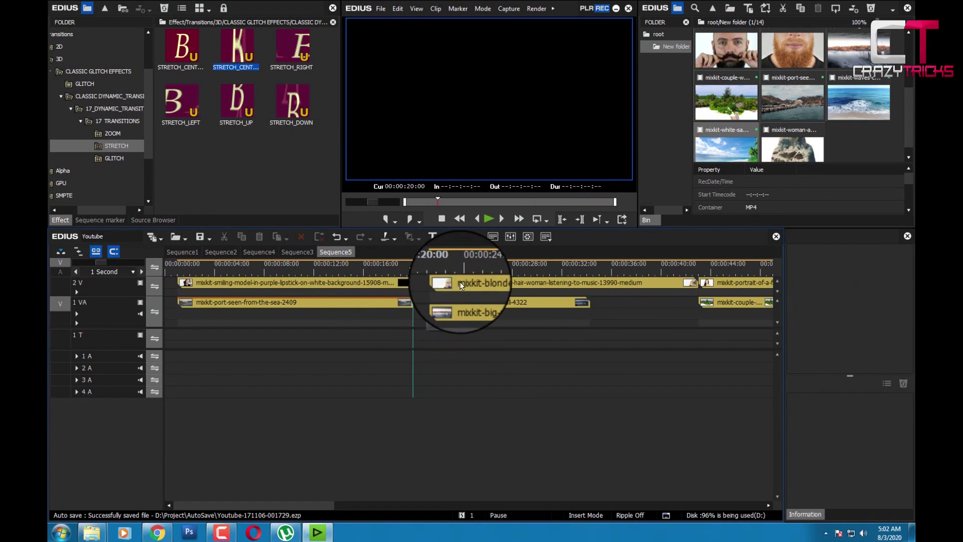
drag(461, 285, 457, 306)
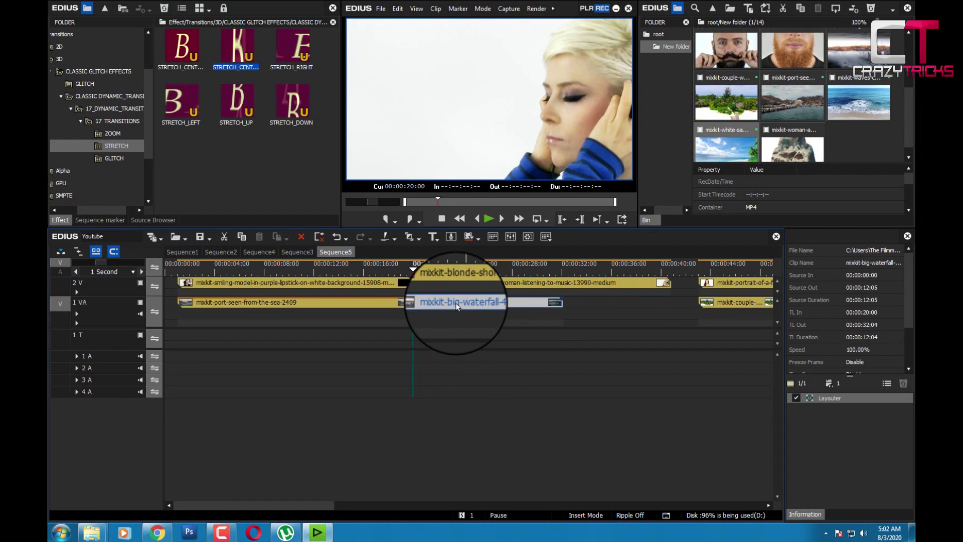
Slow the big-waterfall clip to 50% speed and cut off its end at 00:00:40:21, where the clip above ends
key(alt+e)
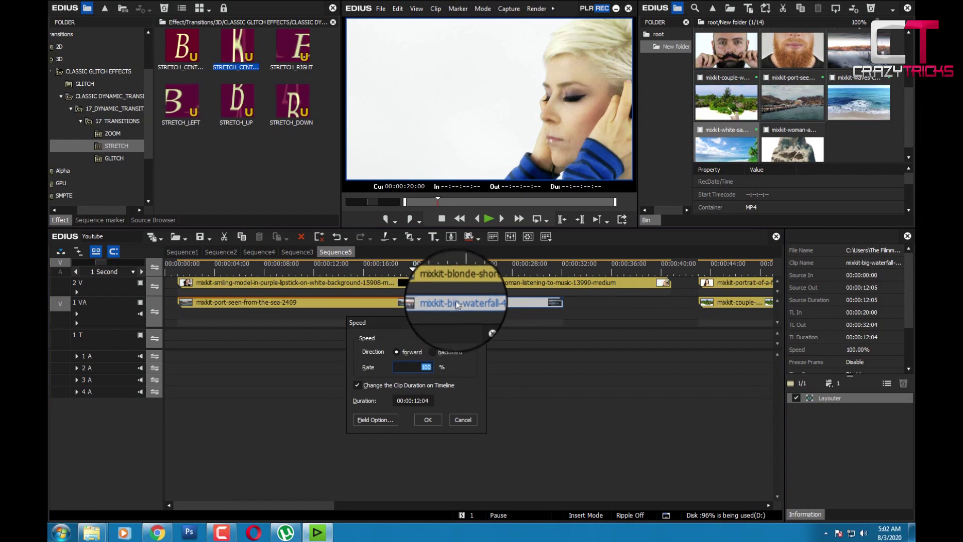
key(Return)
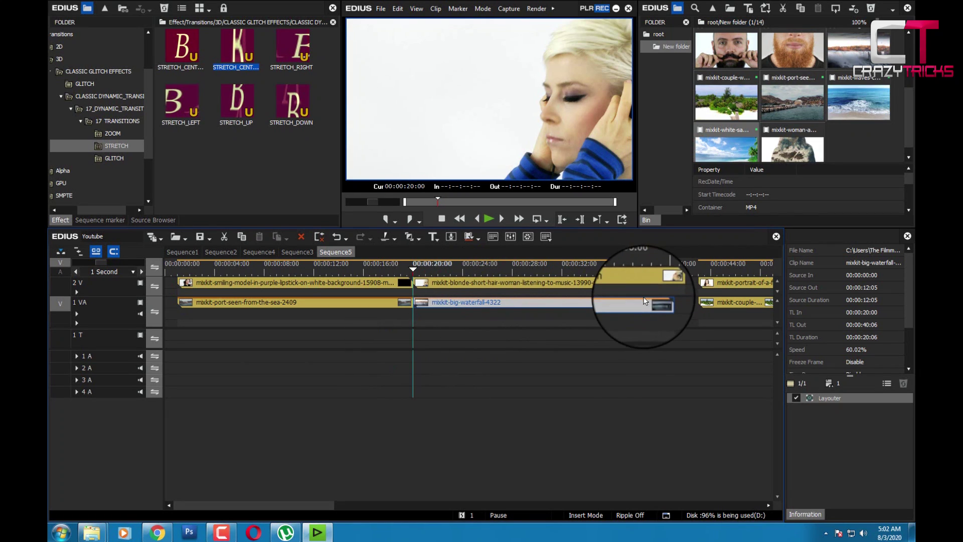
key(alt+e)
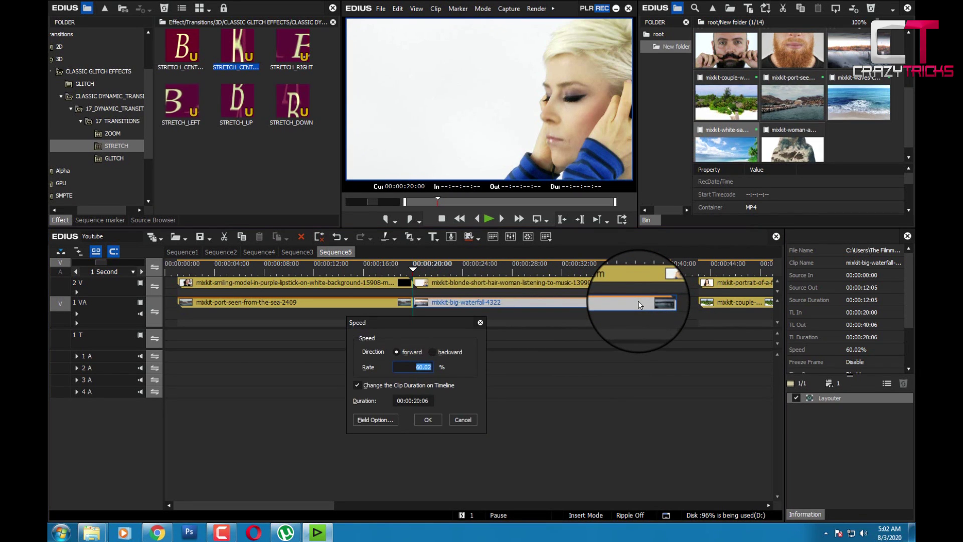
key(Return)
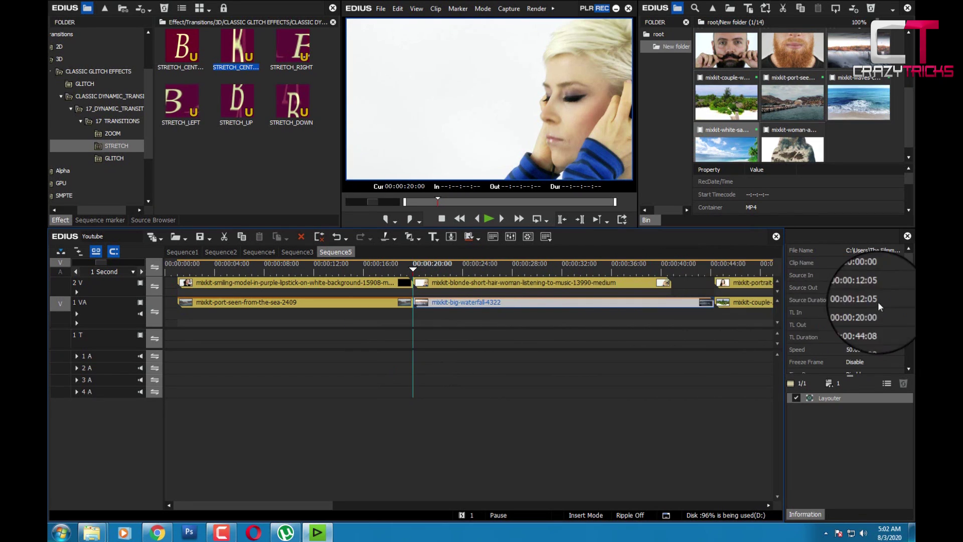
click(671, 268)
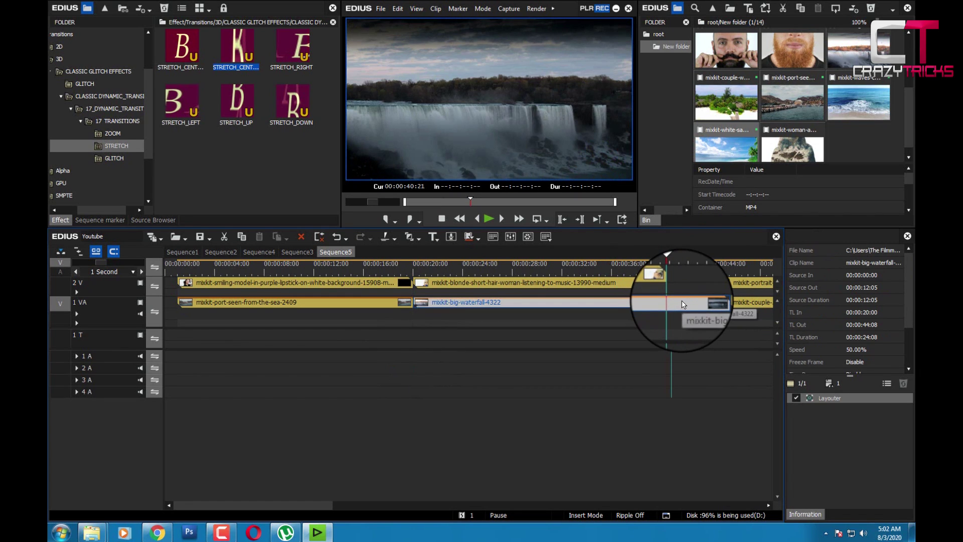
click(478, 442)
Move the portrait clip on 2V and the couple-walking clip on 1VA back to start at 00:00:40:21
drag(315, 508, 397, 507)
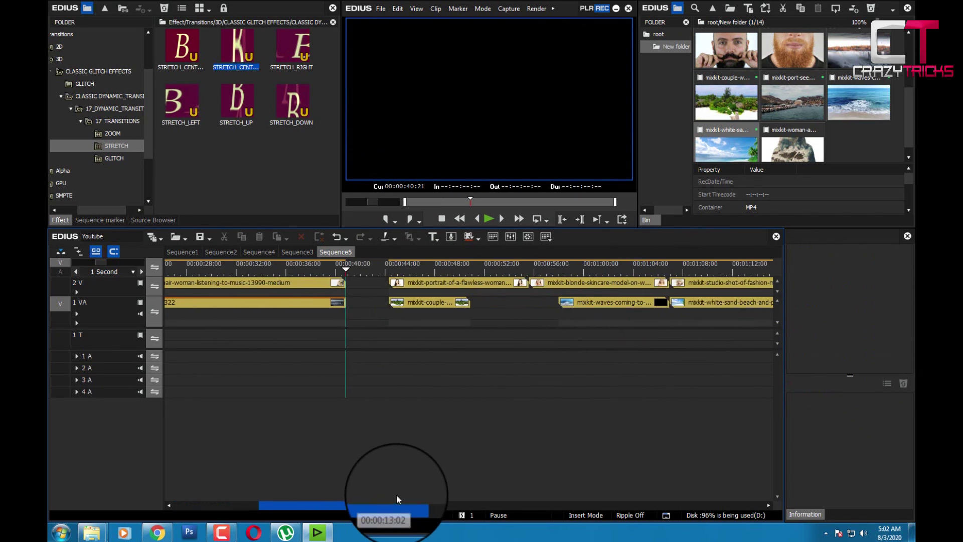
click(392, 283)
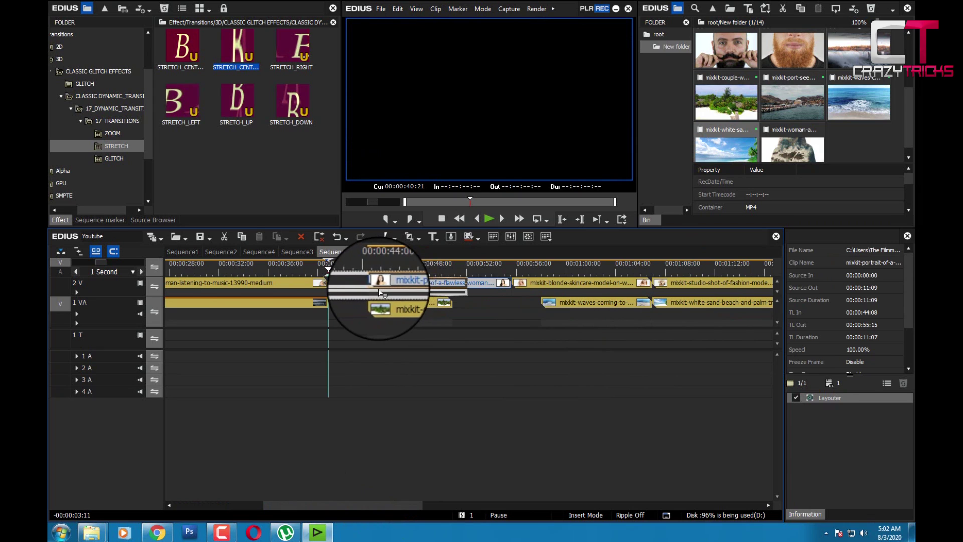
click(409, 305)
drag(370, 308, 373, 306)
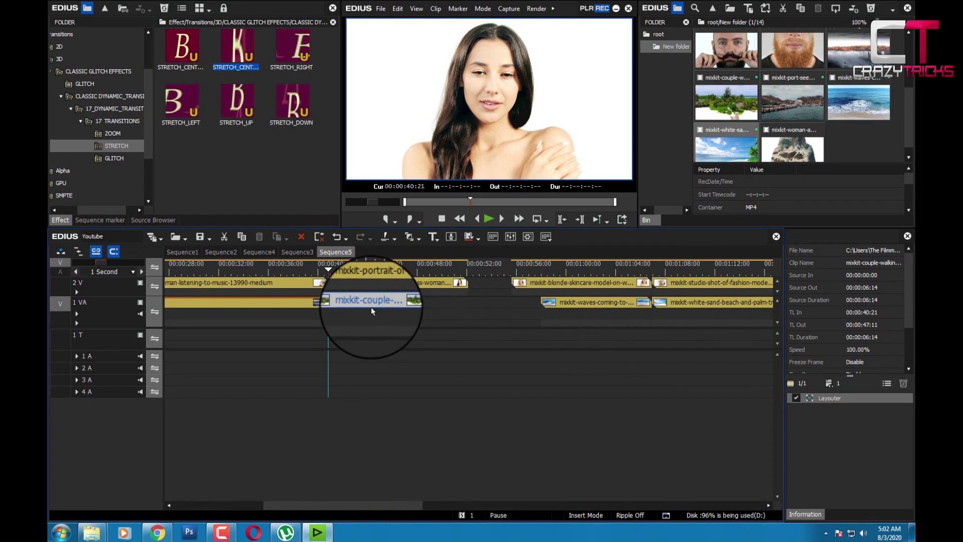
Try slowing the couple-walking clip on 1VA to 60% speed
key(alt+e)
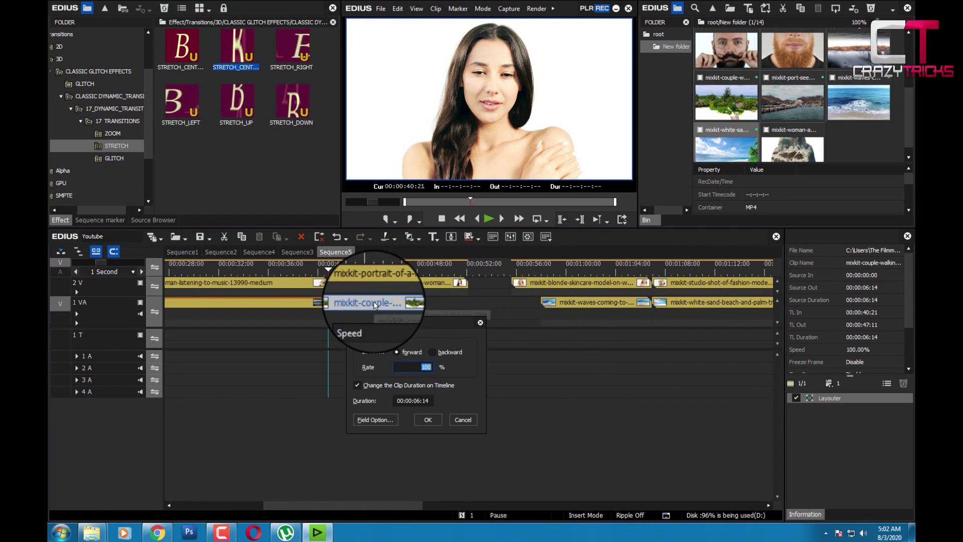
text(60)
key(Return)
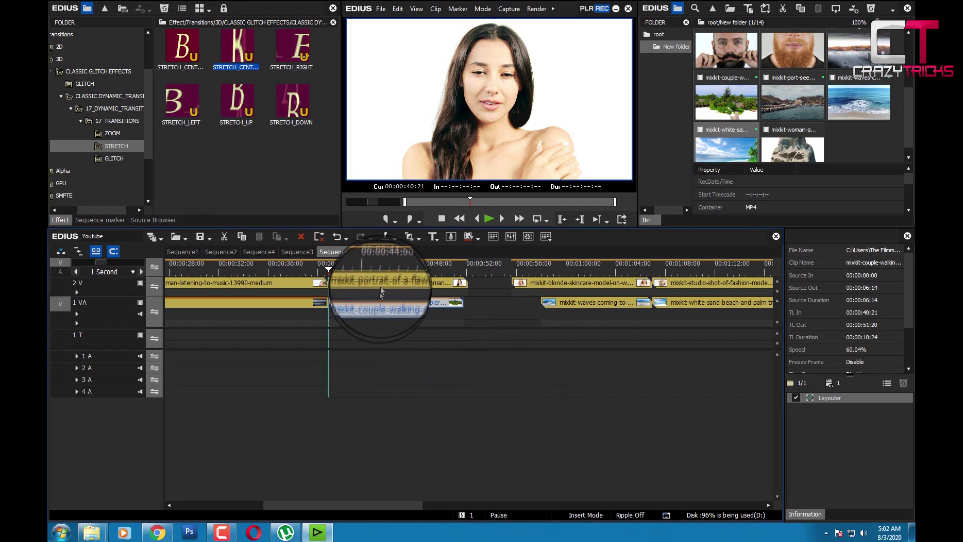
Slow the couple-walking clip to 55% speed and cut off its end at 00:00:52:04, where the portrait clip above ends
key(alt+e)
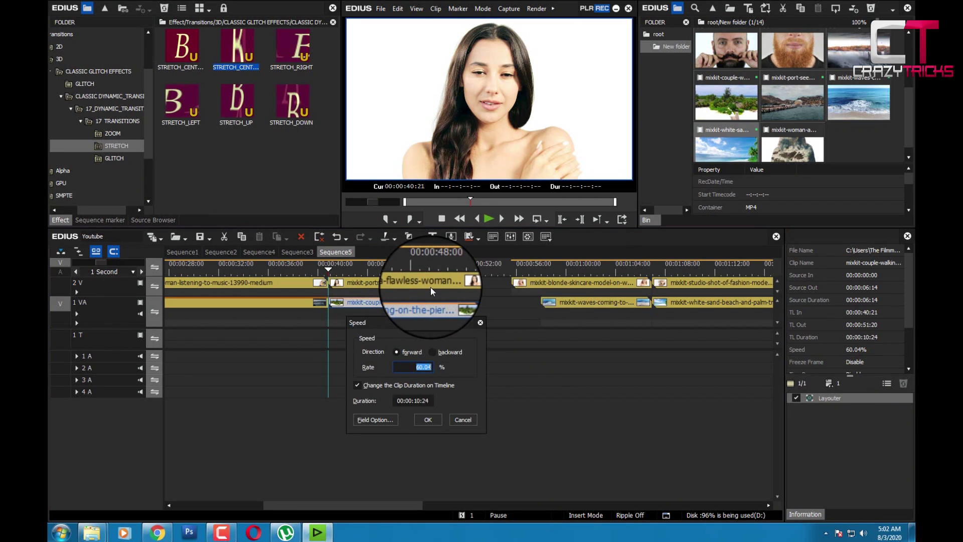
text(55)
key(Return)
drag(448, 271, 468, 272)
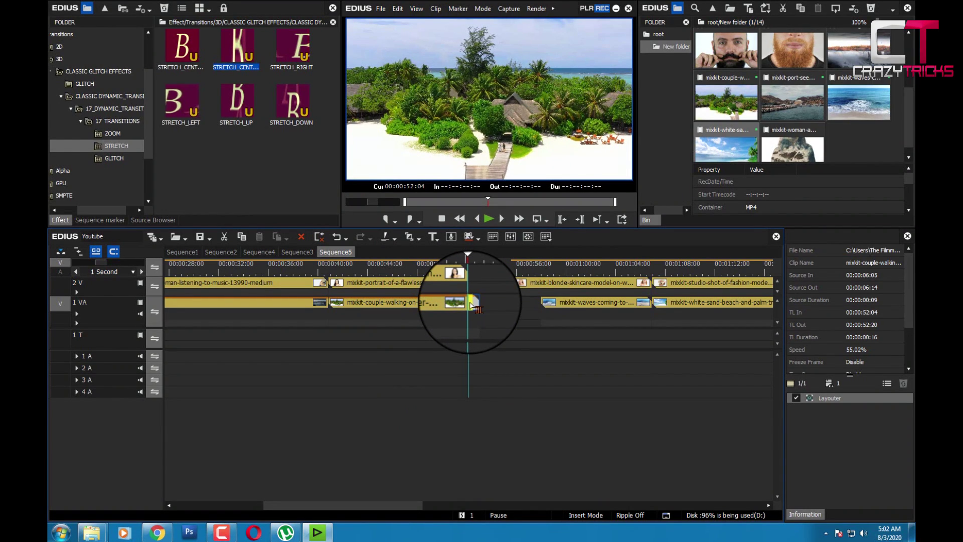
key(Delete)
Move the blonde-skincare clip and the waves clip to start at 00:00:52:04, and slow the waves clip to 70% speed
drag(548, 285, 509, 286)
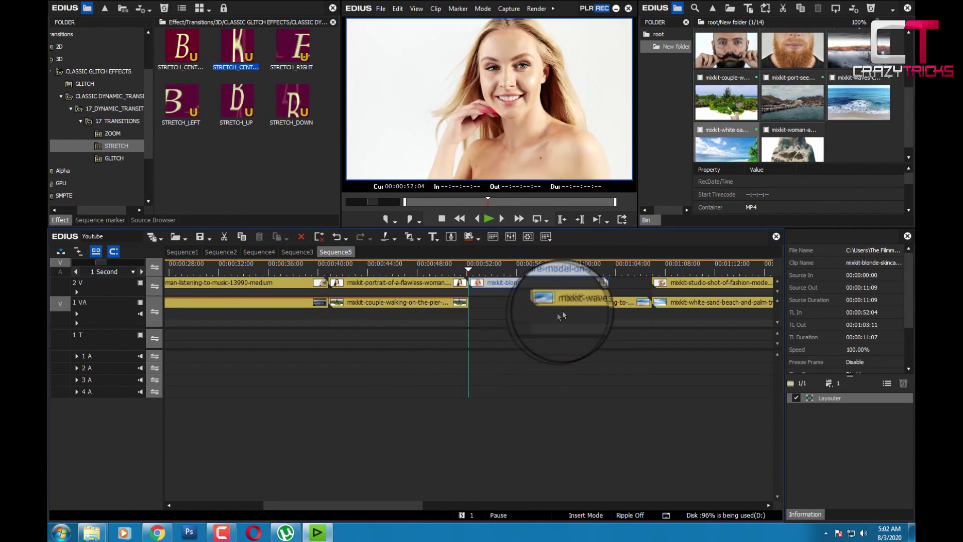
drag(562, 315, 532, 310)
key(alt+e)
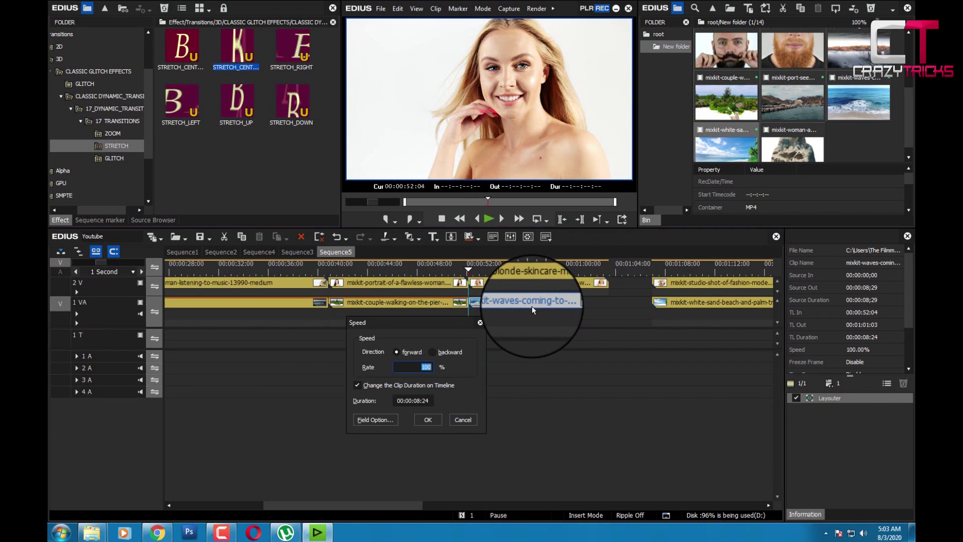
text(70)
key(Return)
Cut off the end of the waves clip at 00:01:03:11, where the blonde-skincare clip above ends
drag(593, 271, 605, 273)
key(c)
click(617, 303)
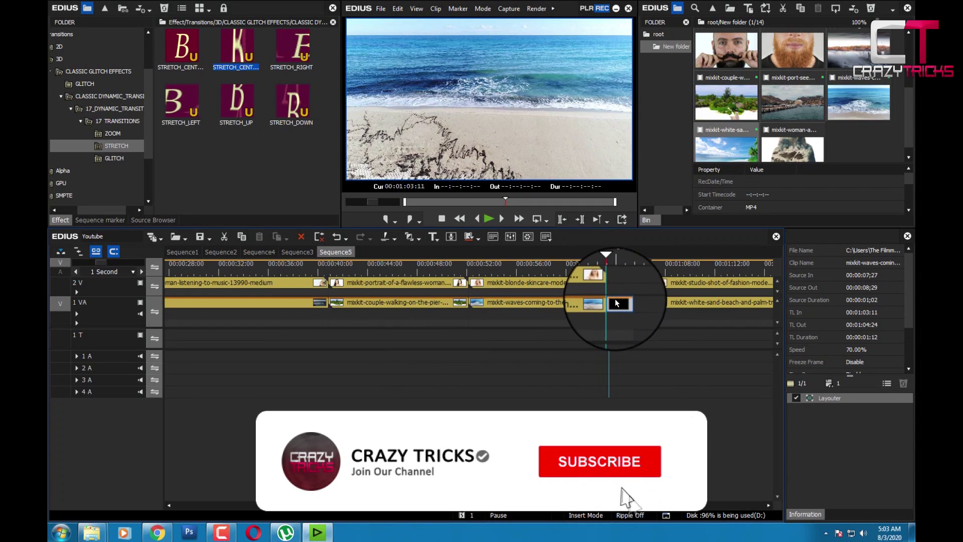
key(Delete)
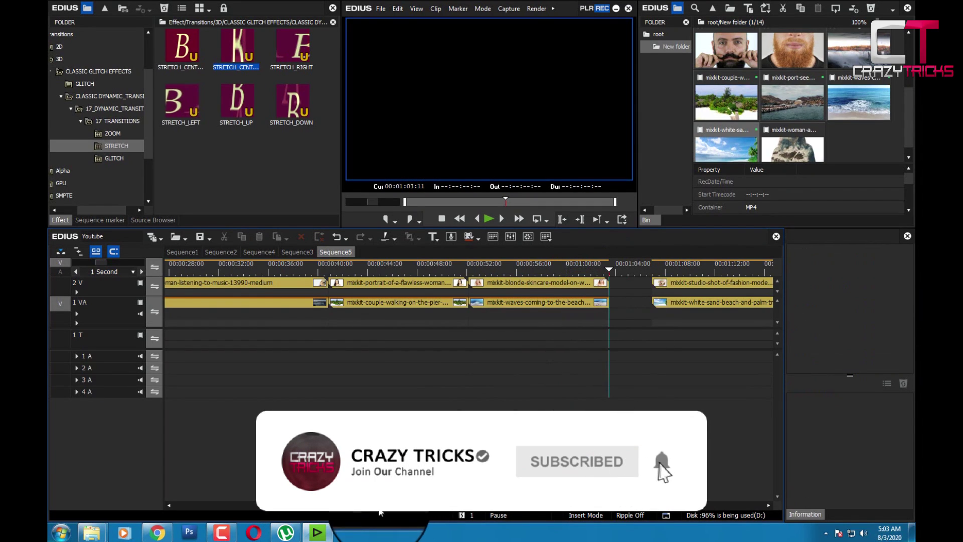
Move the studio-shot clip on 2V to start at 00:01:03:11 and fit the white-sand-beach clip beneath it, ending at 00:01:14:17
drag(379, 507, 468, 506)
drag(432, 283, 389, 285)
drag(324, 265, 424, 270)
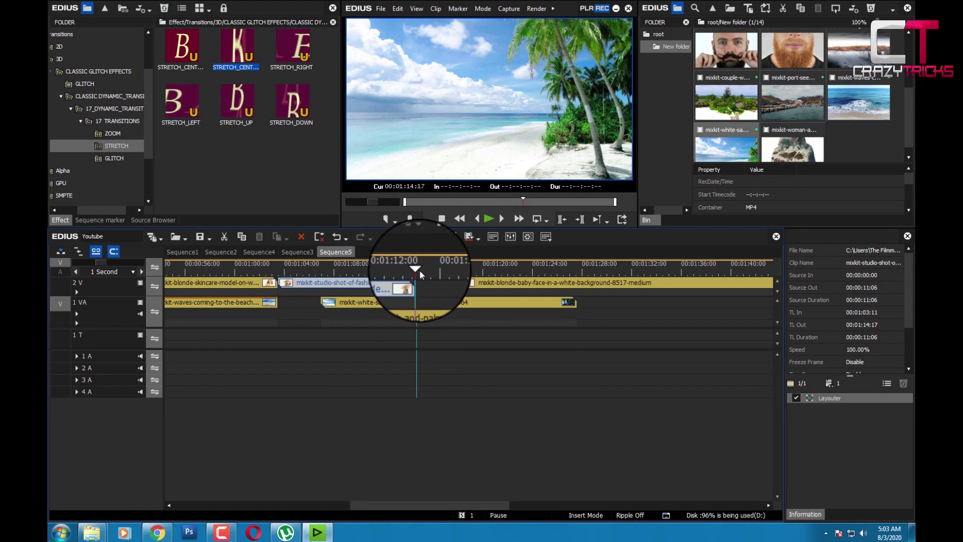
click(404, 307)
drag(402, 302, 425, 303)
click(323, 272)
key(c)
click(426, 303)
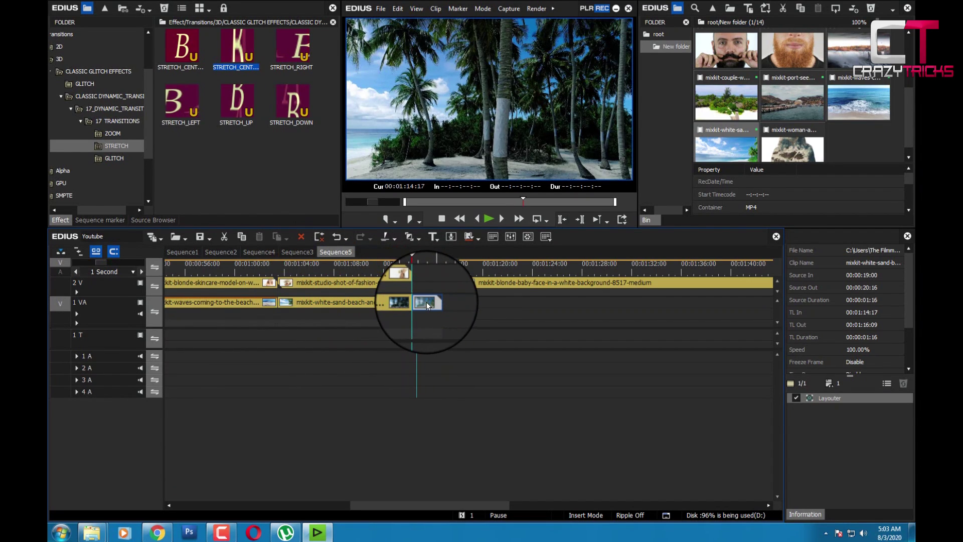
key(Delete)
Move the blonde-baby clip to start at 00:01:14:17 and paste a copy of the port clip beneath it, extended to 00:01:35:21
drag(494, 286, 463, 298)
scroll(497, 349, down, 1)
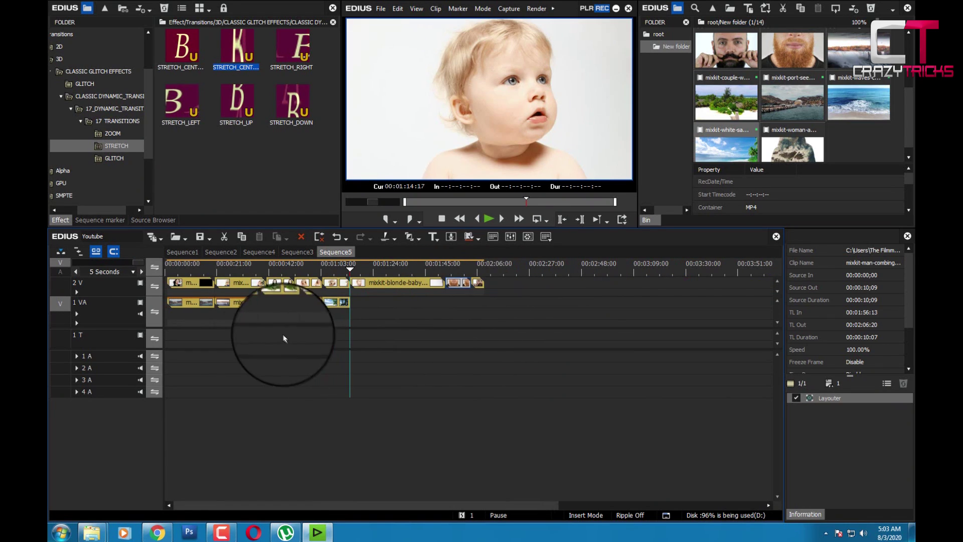
click(203, 302)
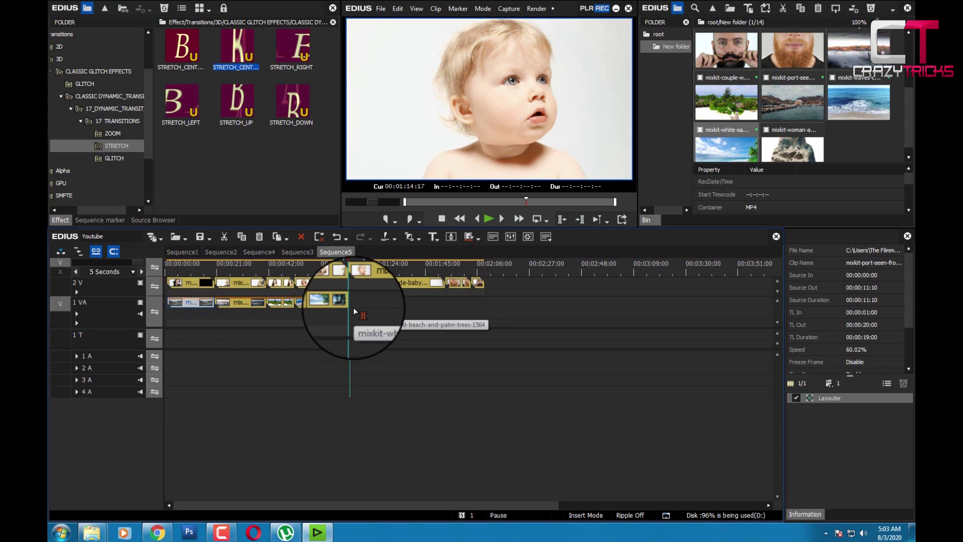
key(ctrl+v)
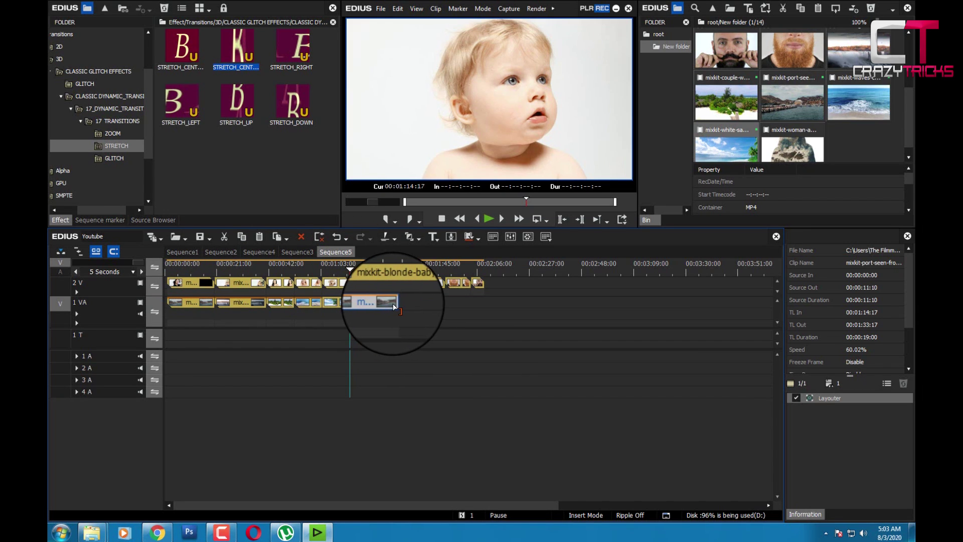
drag(397, 302, 436, 308)
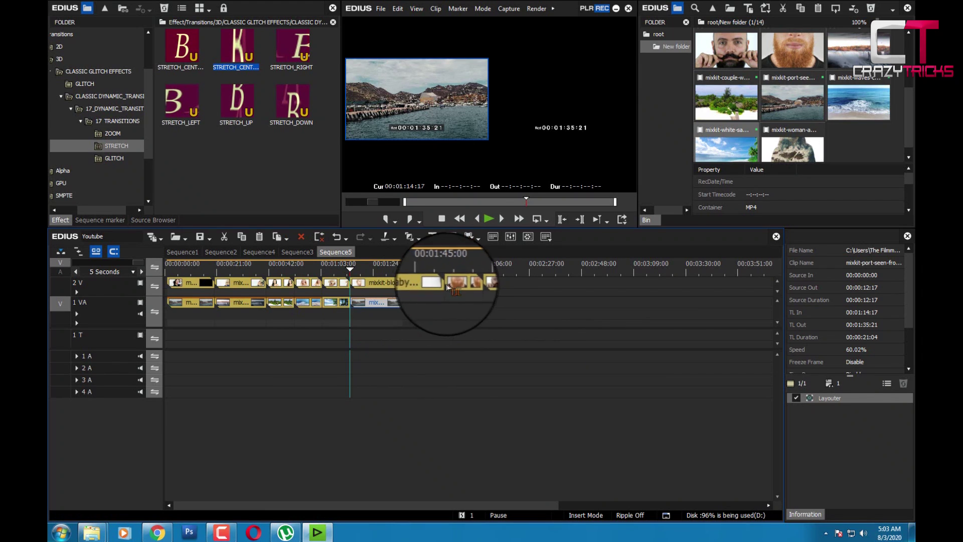
Cut off the end of the blonde-baby clip on 2V at 00:01:35:21, where the port clip below ends
click(406, 268)
click(417, 286)
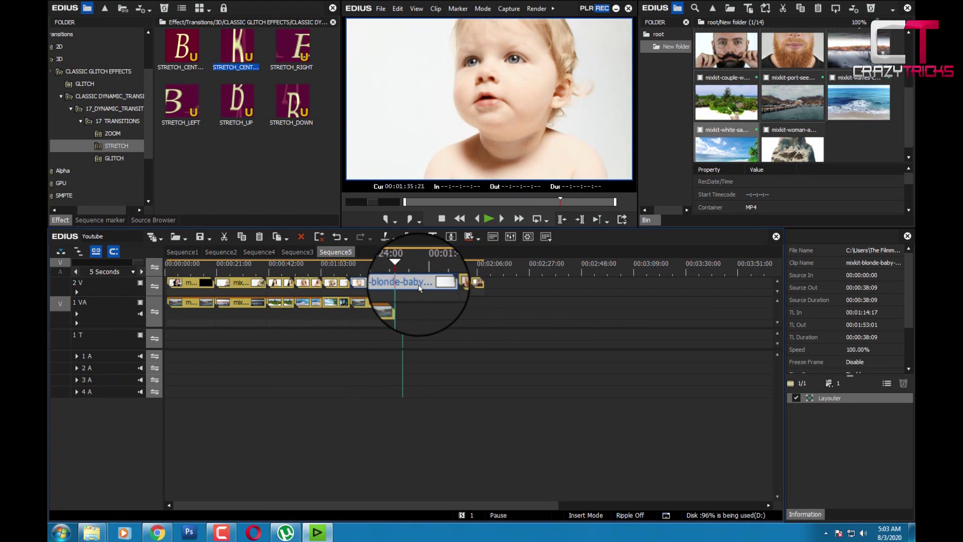
key(Delete)
Copy the big-waterfall clip on 1VA and start both the copy and the bearded-men clips on 2V at 00:01:35:21
click(229, 305)
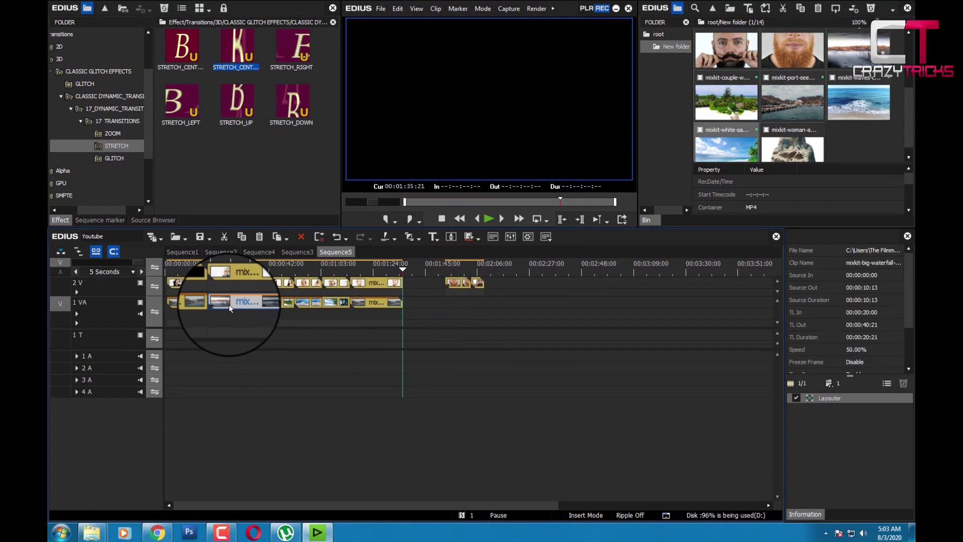
click(445, 271)
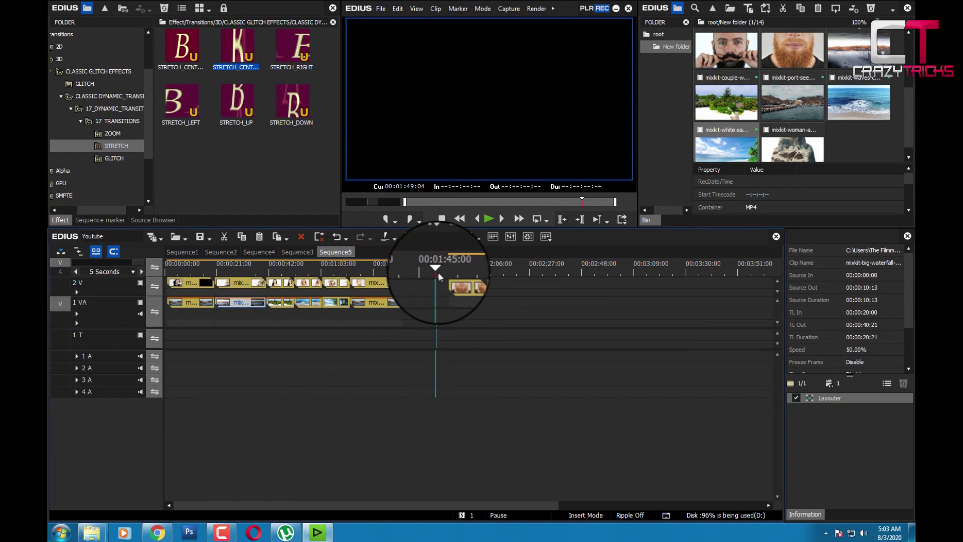
key(ctrl+v)
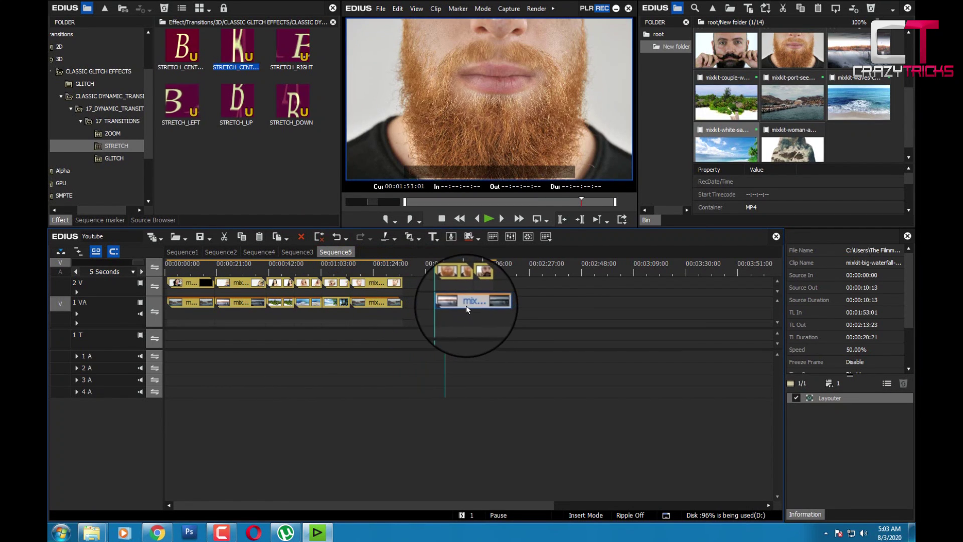
drag(467, 306, 419, 288)
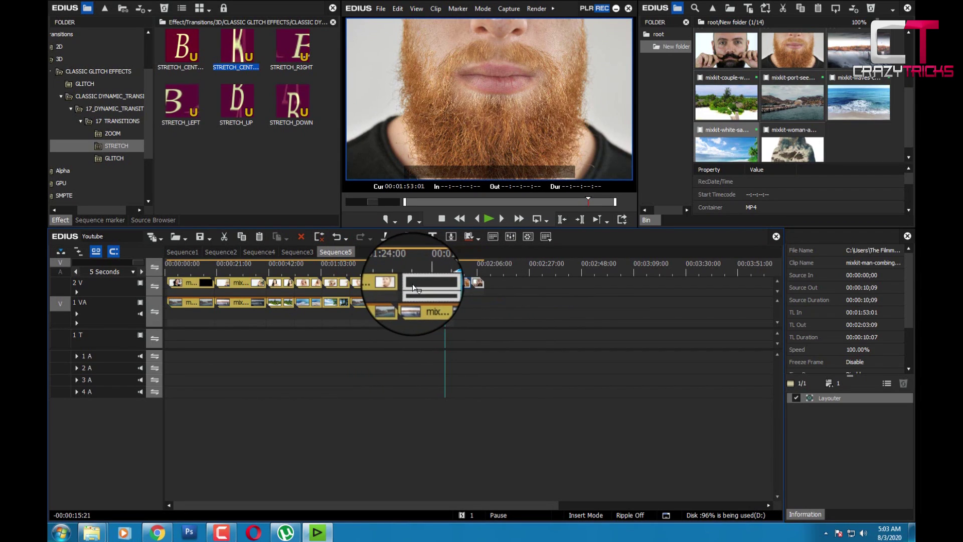
scroll(463, 309, up, 3)
scroll(462, 309, down, 1)
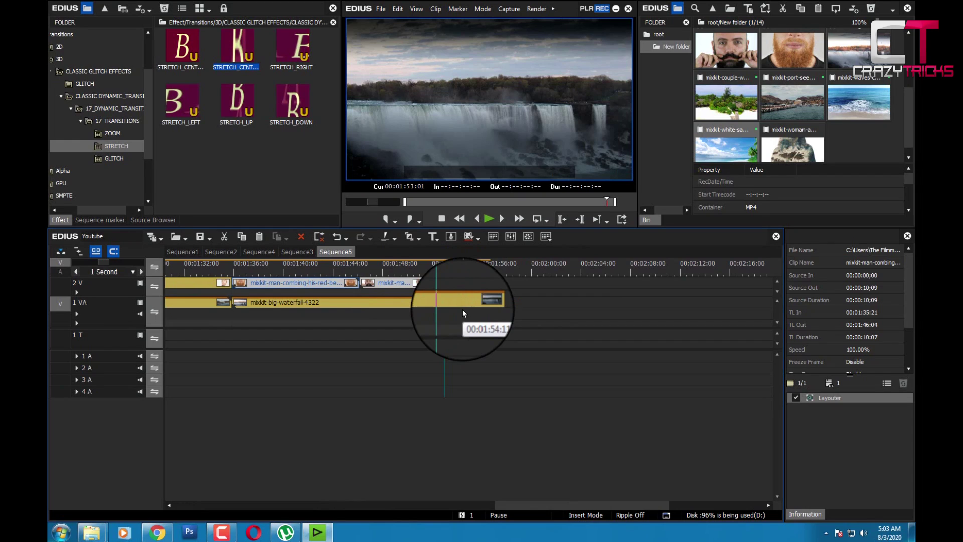
Cut off the end of the copied waterfall clip at 00:01:46:04, where the red-beard clip above ends
drag(428, 267, 359, 277)
click(384, 304)
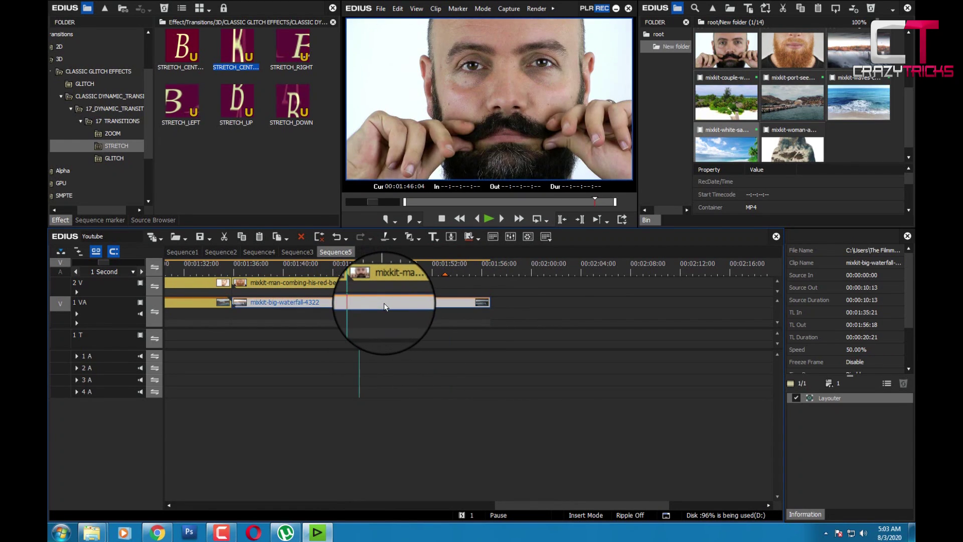
key(Delete)
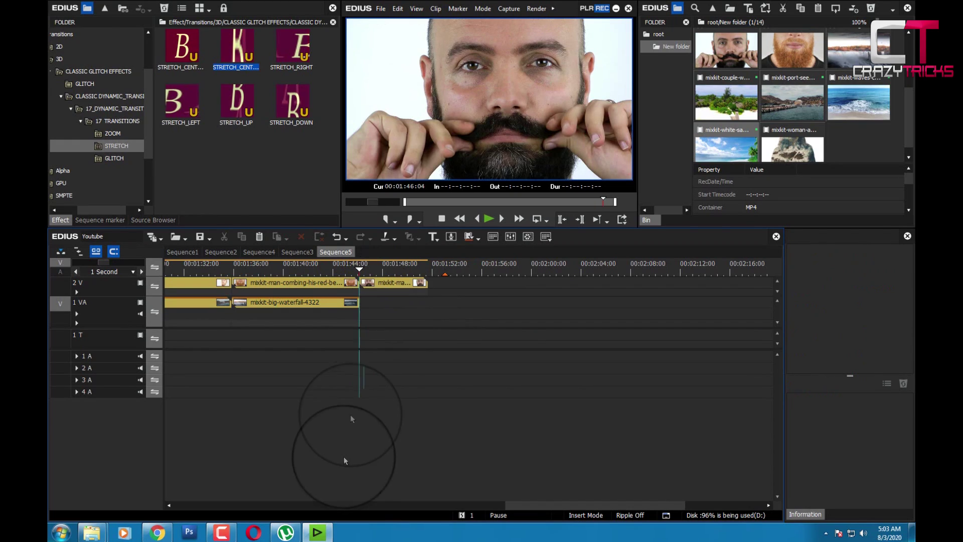
Copy the waves clip and paste it on 1VA at 00:01:46:04, beneath the last clip on 2V
drag(517, 506, 297, 456)
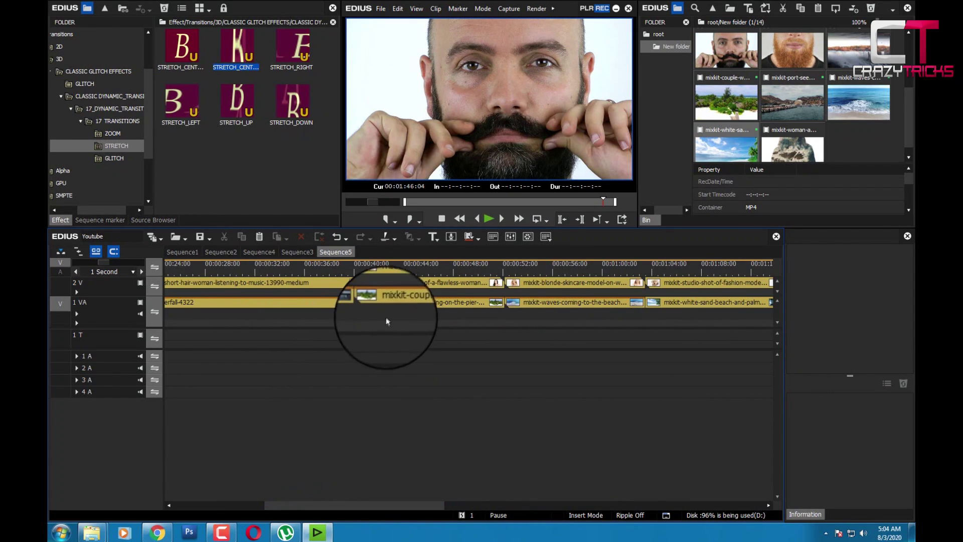
click(394, 305)
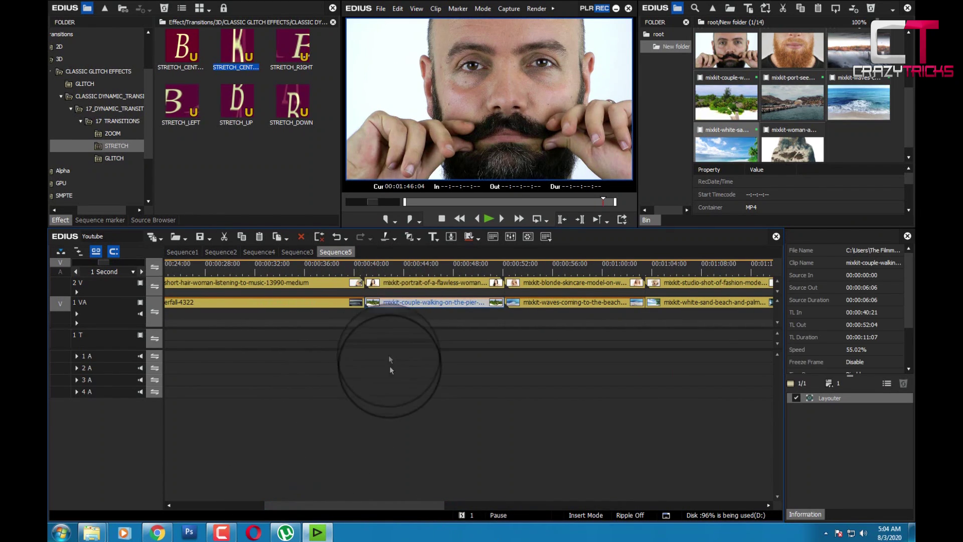
scroll(393, 387, down, 2)
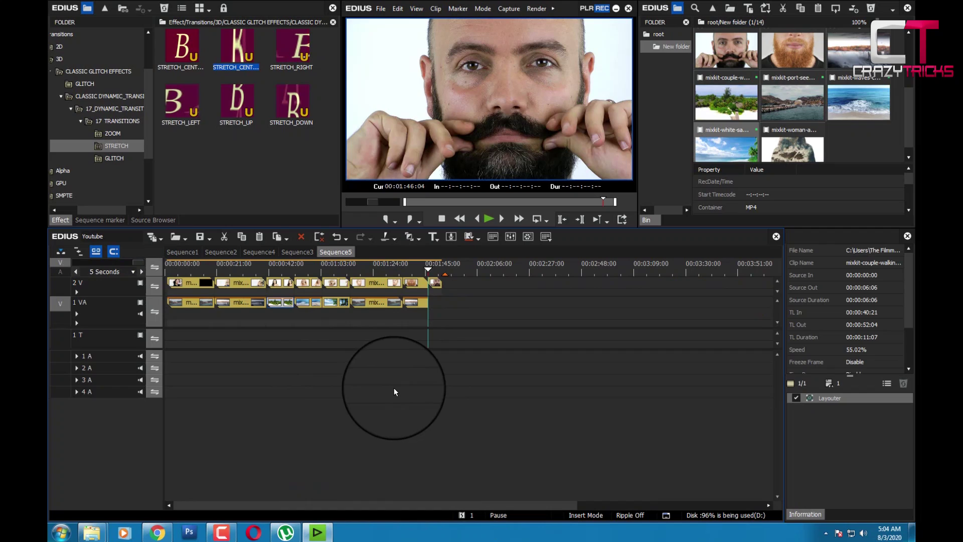
click(337, 303)
click(308, 304)
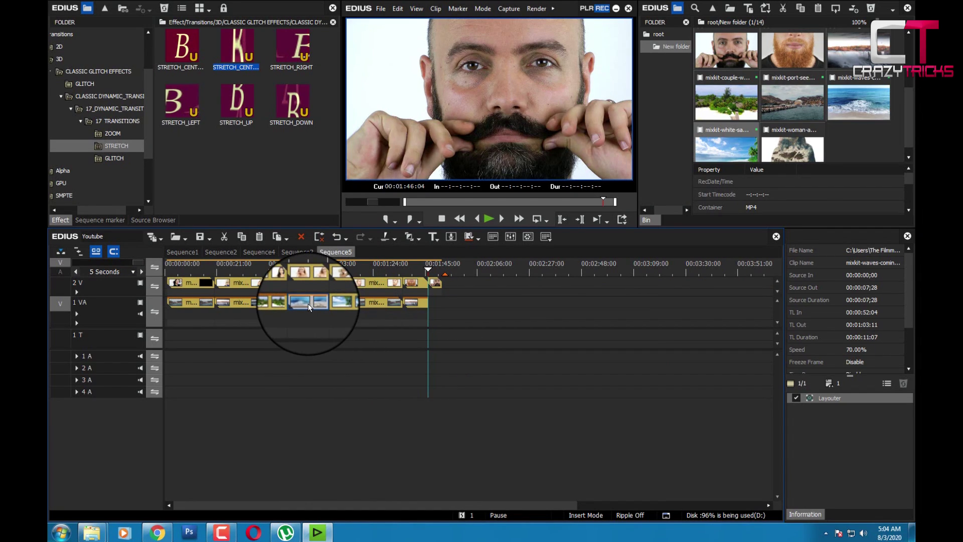
click(108, 306)
key(ctrl+v)
scroll(442, 344, up, 1)
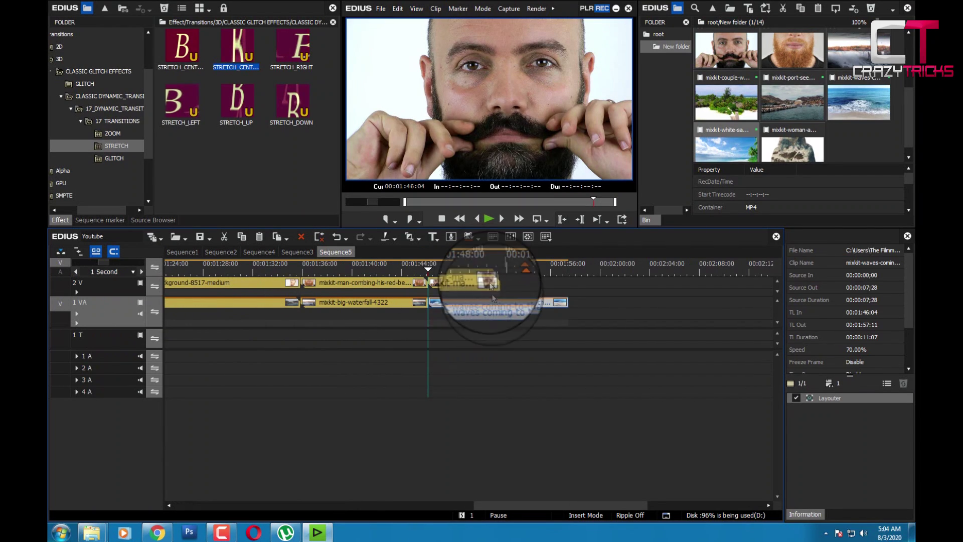
Cut off the end of the copied waves clip at 00:01:51:17, where the last clip above ends
click(496, 270)
key(c)
click(514, 305)
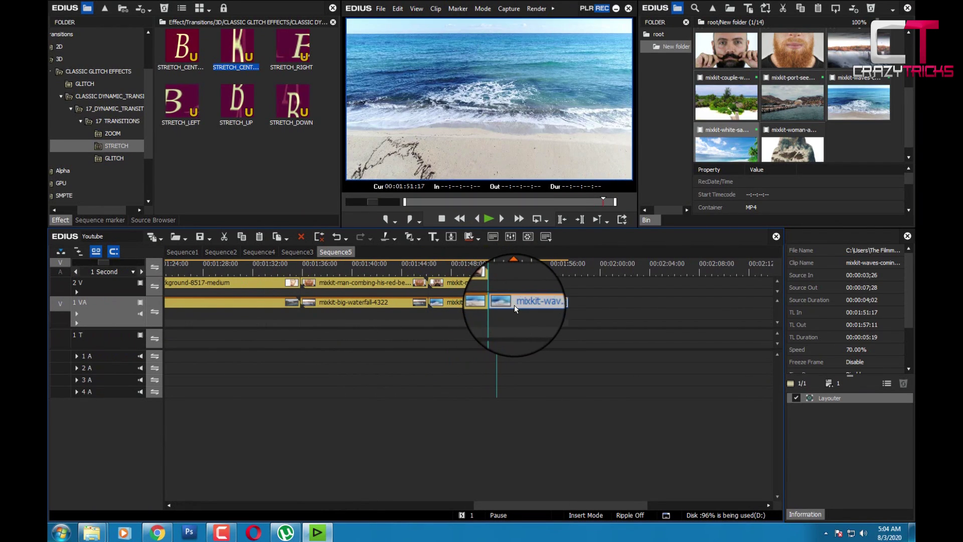
key(Delete)
scroll(473, 360, down, 3)
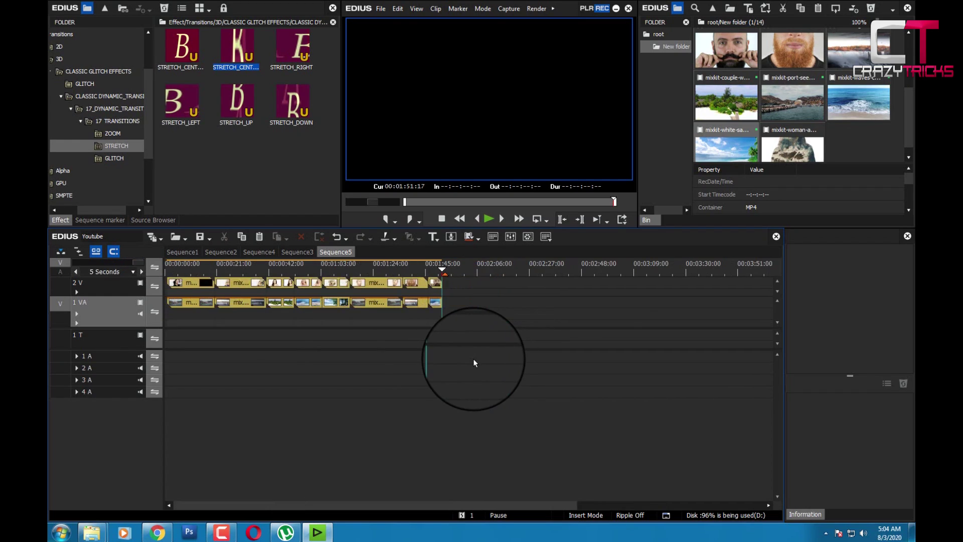
Collapse the classic dynamic transitions folder in the effects tree and bring the main effect categories into view
scroll(474, 361, up, 1)
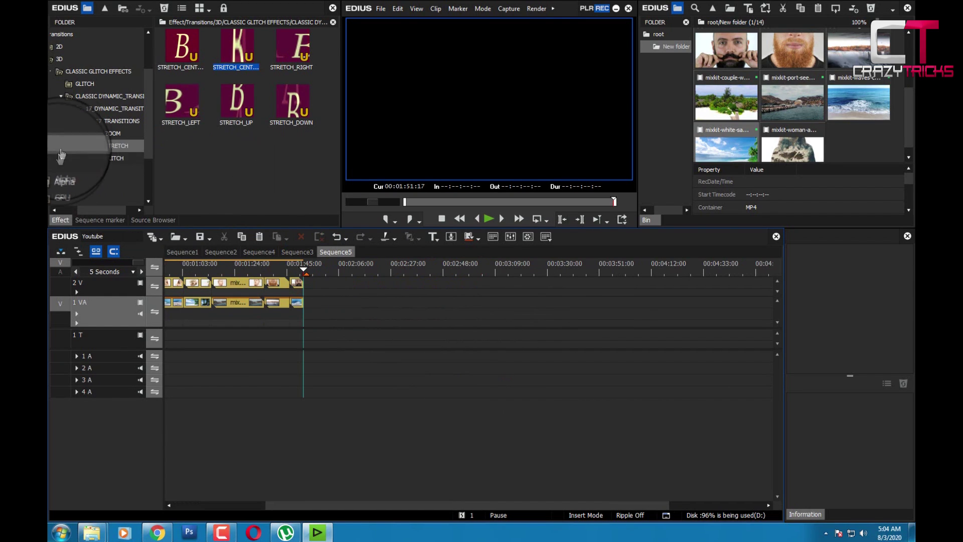
click(60, 97)
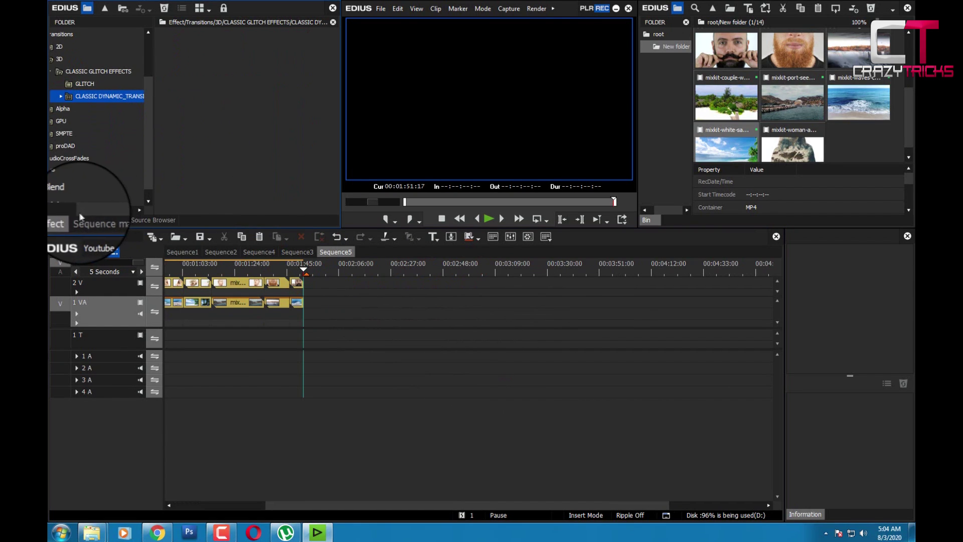
drag(89, 211, 63, 211)
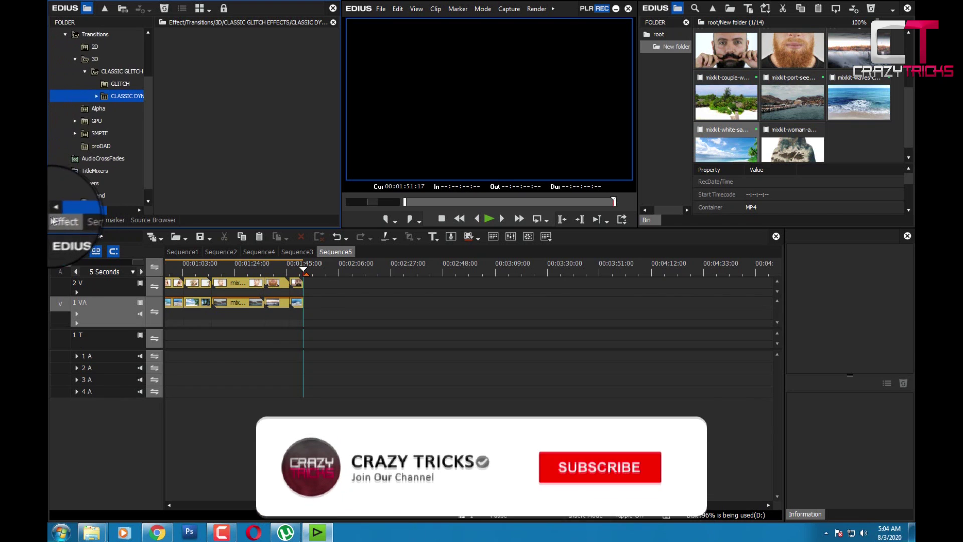
Hide the video of track 2V and play the landscape clips on 1VA from near the start of the sequence
click(141, 286)
drag(190, 272, 161, 272)
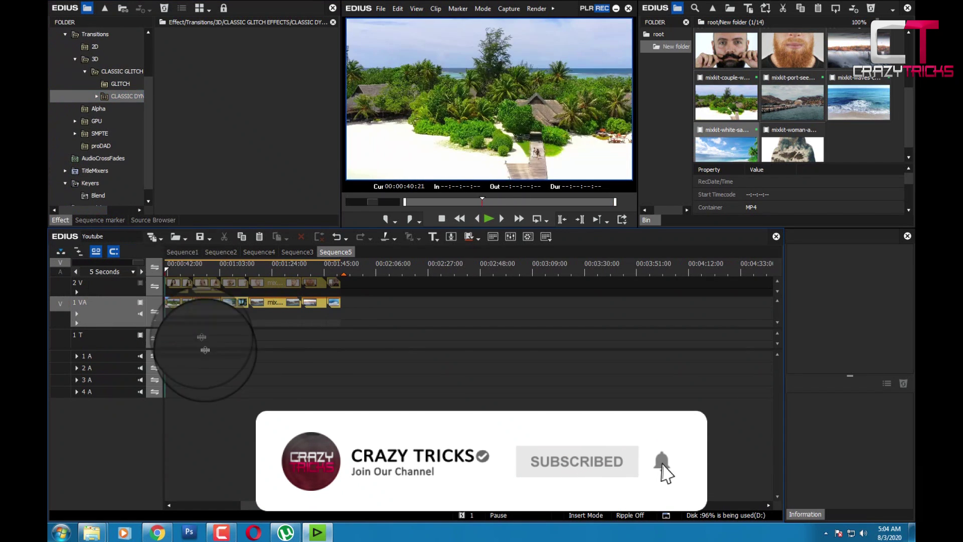
drag(262, 504, 196, 501)
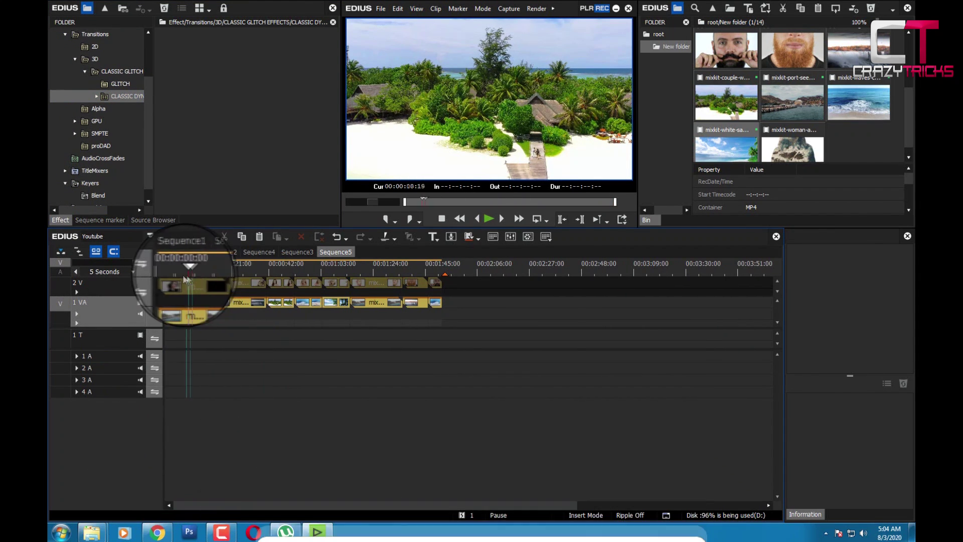
click(174, 275)
key(space)
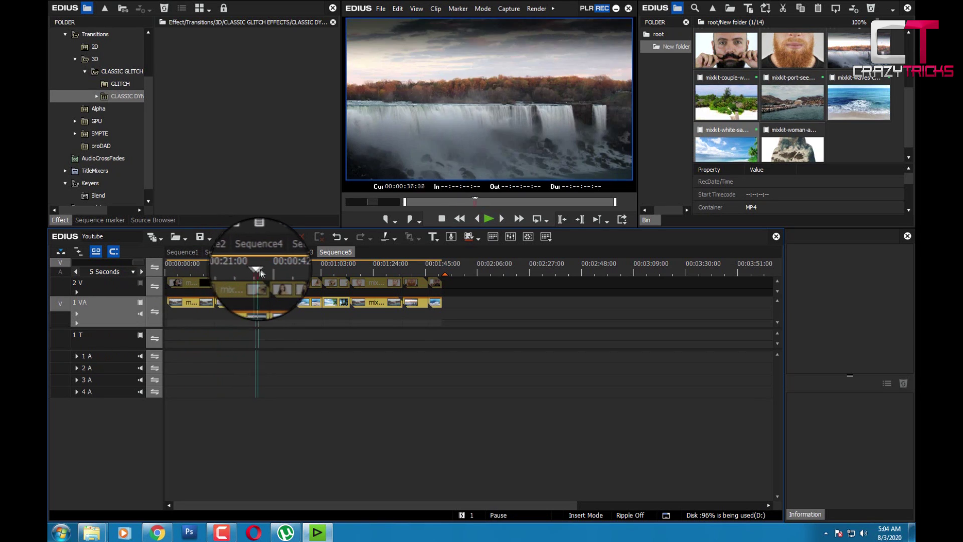
Hide the video of track 1VA, show 2V again and play through the people clips up to the last one
click(276, 267)
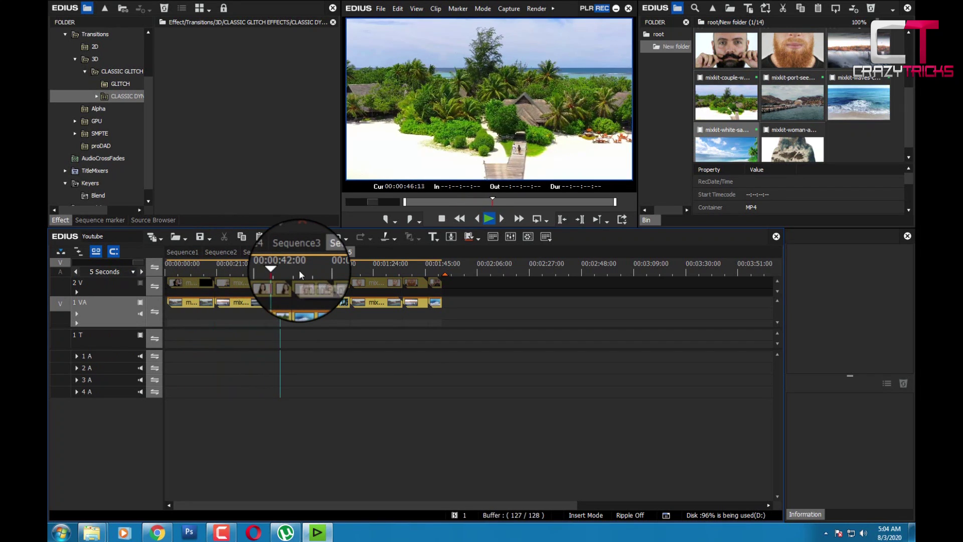
click(140, 303)
click(140, 283)
click(187, 271)
key(space)
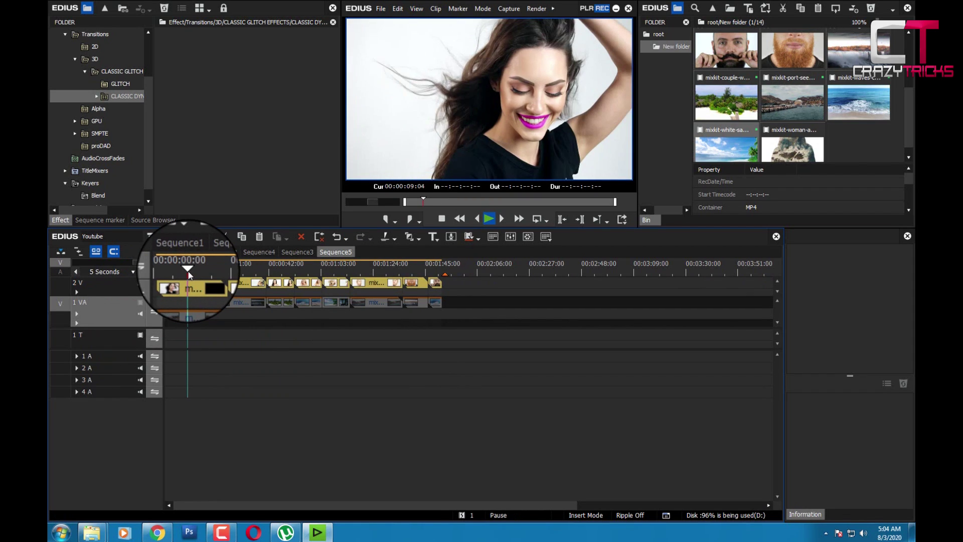
drag(196, 275, 238, 271)
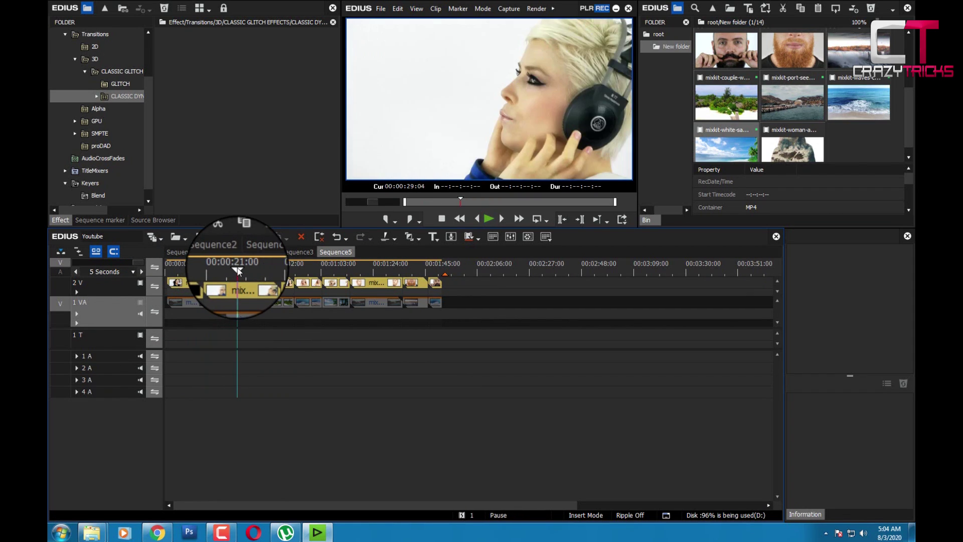
click(285, 267)
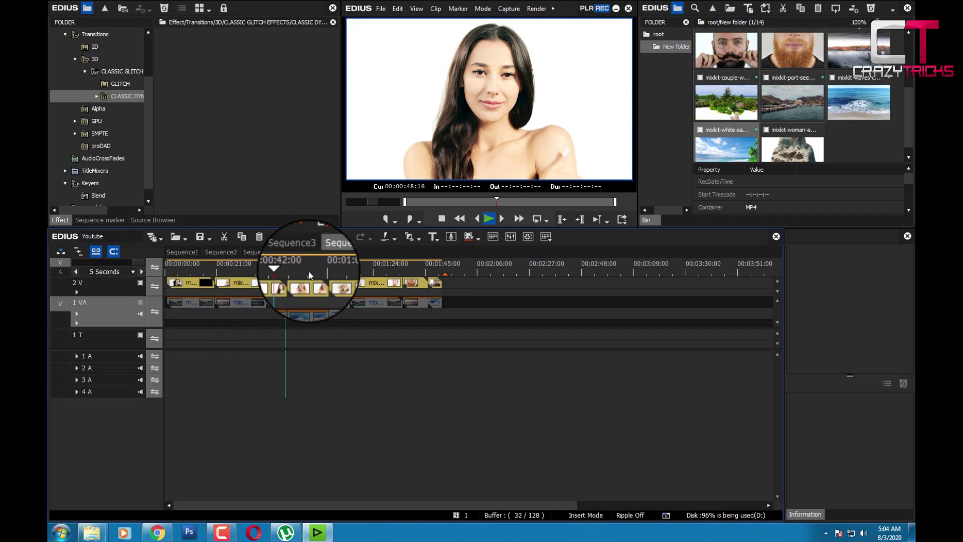
click(305, 271)
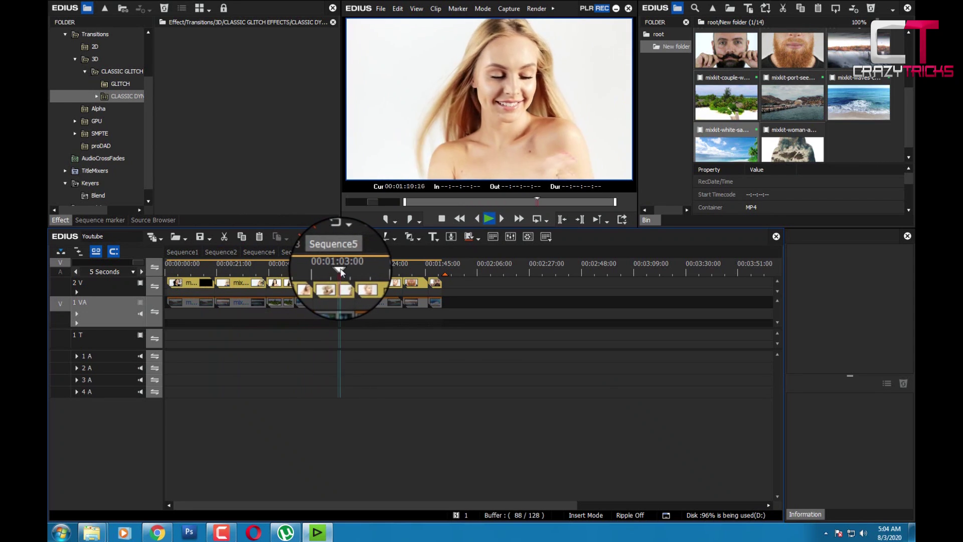
click(378, 271)
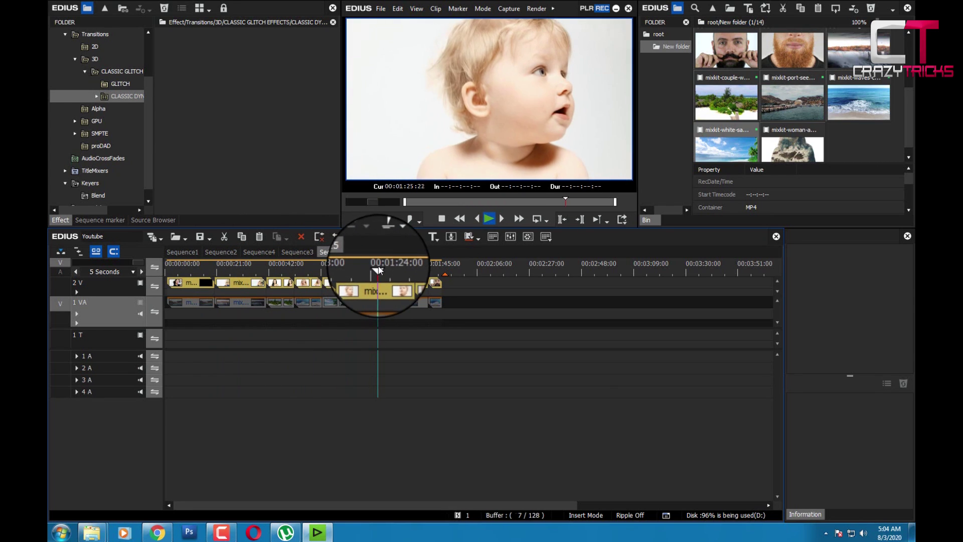
click(409, 271)
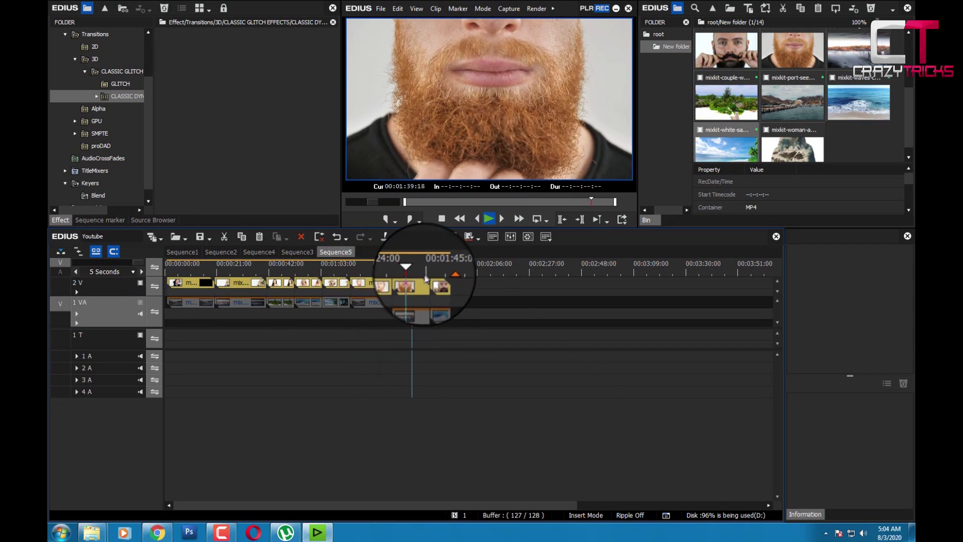
click(430, 271)
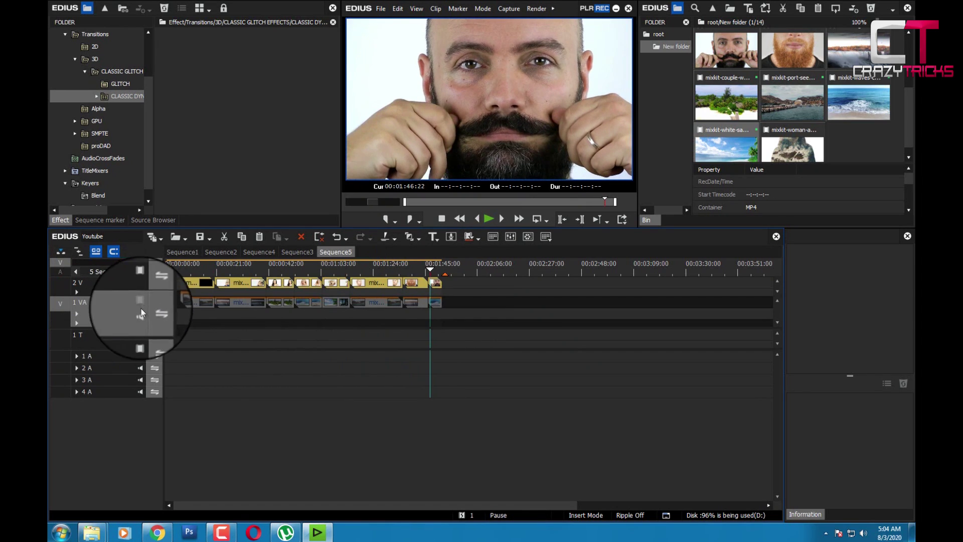
Show the video of both tracks and apply the Screen blend keyer to the first people clip on 2V
click(201, 303)
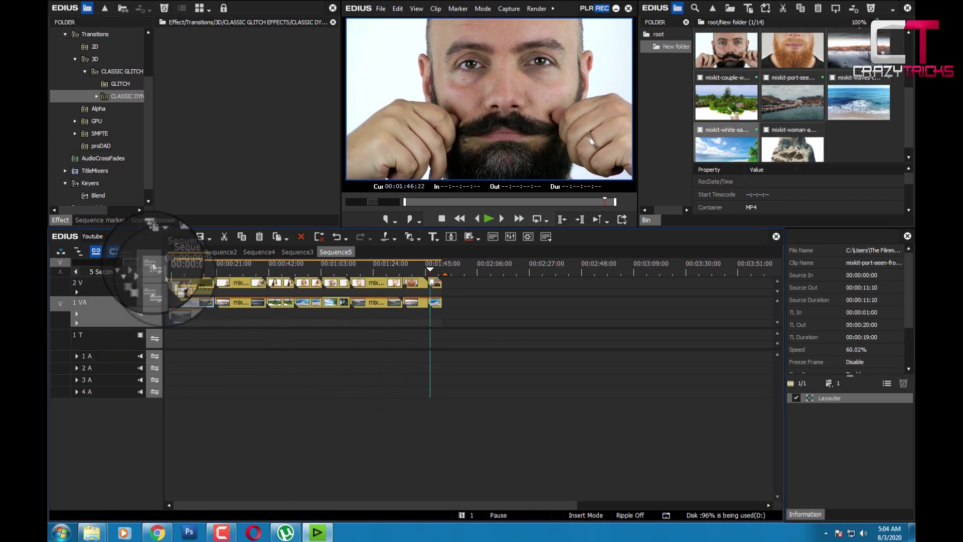
click(86, 201)
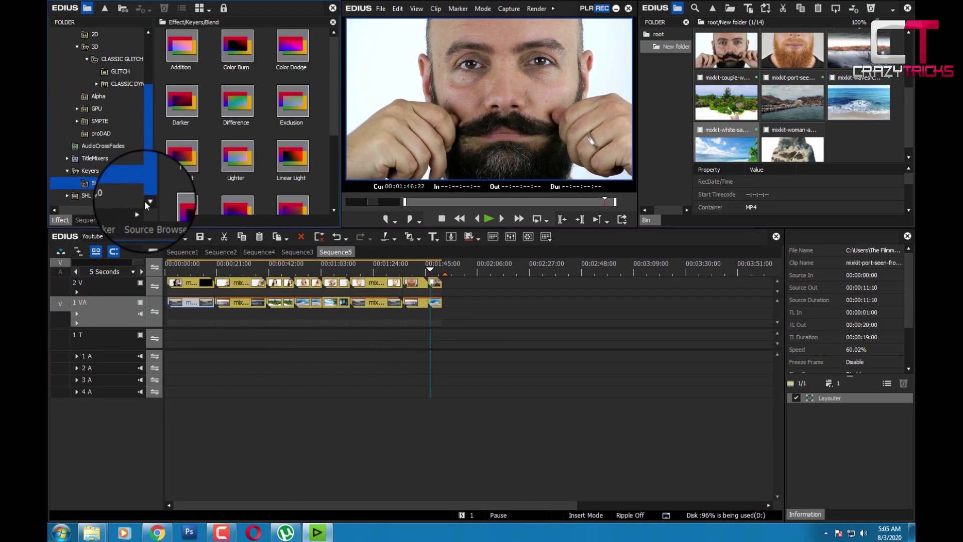
drag(337, 105, 334, 185)
drag(185, 146, 195, 296)
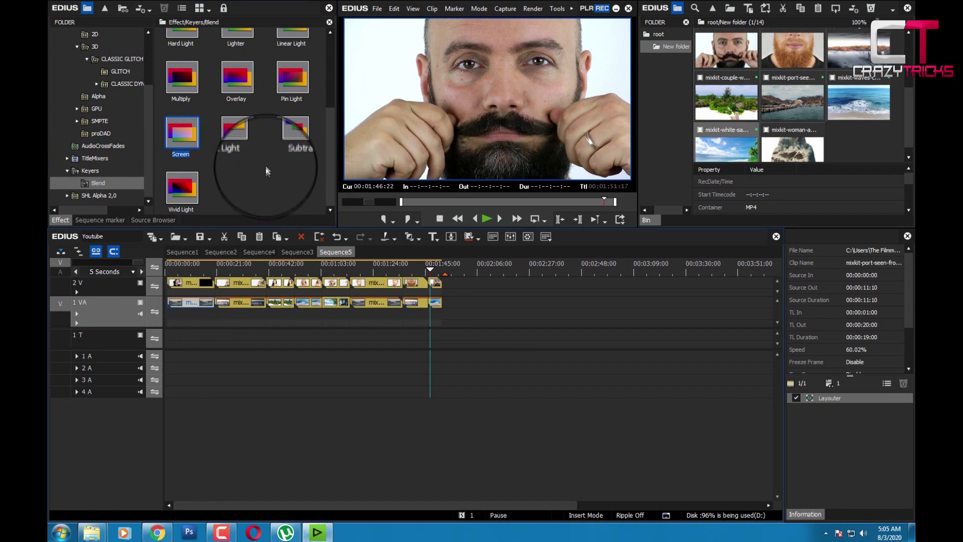
Apply the Screen blend keyer to the remaining people clips on 2V, through to the last one
drag(180, 134, 234, 290)
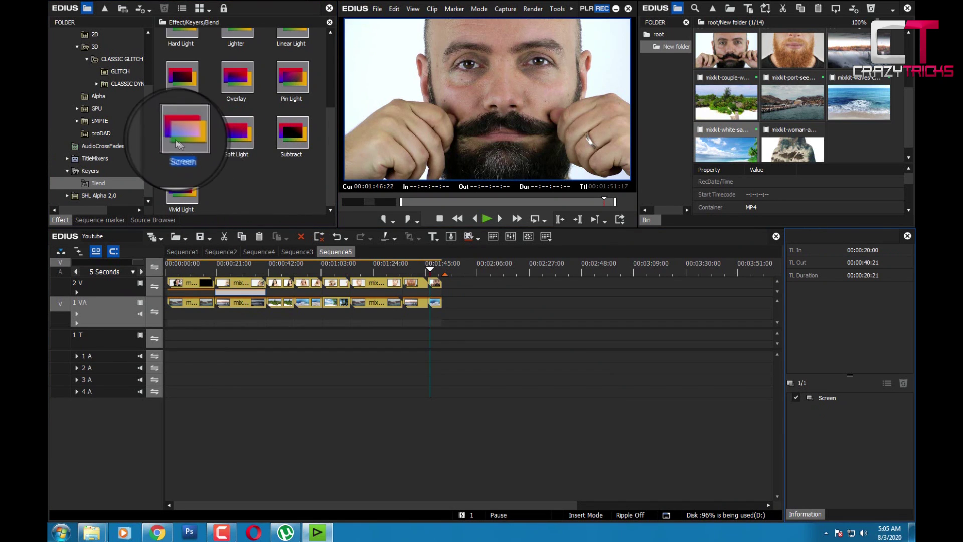
drag(181, 134, 278, 292)
drag(190, 135, 346, 267)
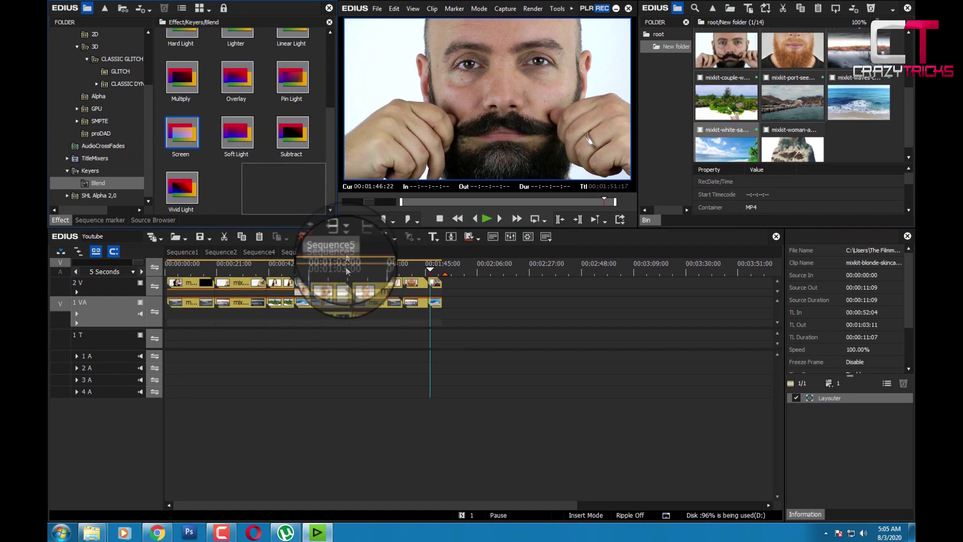
mouse_move(182, 135)
mouse_down()
mouse_move(376, 276)
mouse_move(338, 296)
mouse_up()
drag(185, 135, 415, 290)
drag(183, 134, 434, 293)
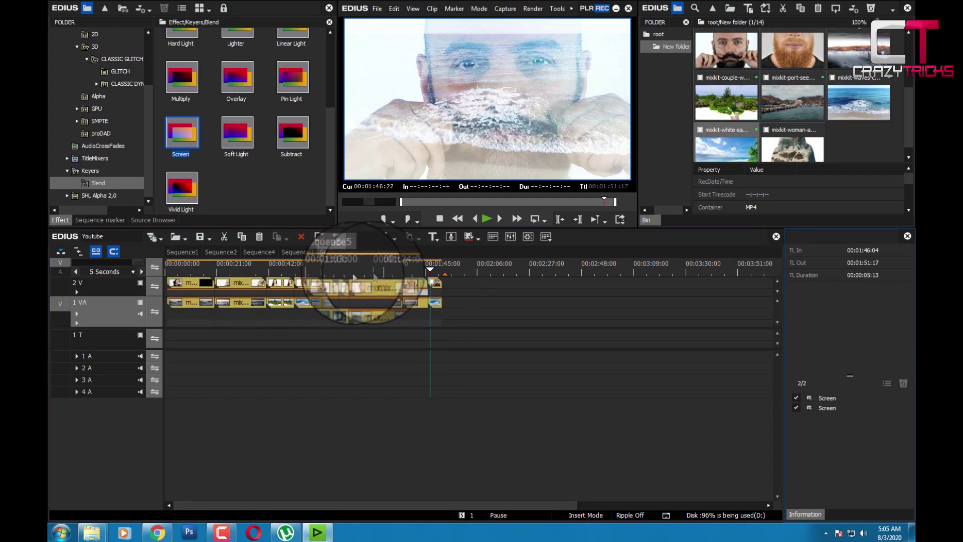
Play the blended sequence from the start and inspect the first three clip pairs in full-screen preview
drag(229, 271, 157, 269)
key(space)
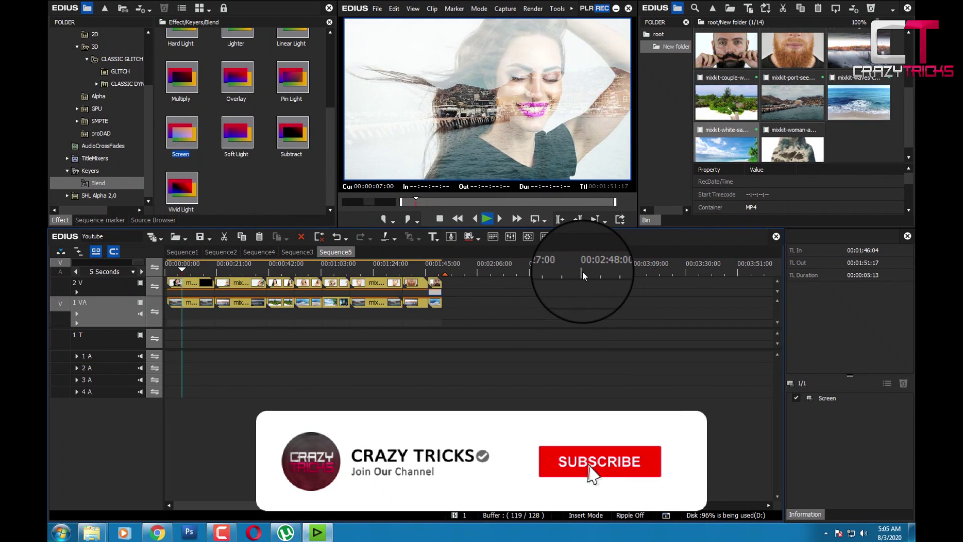
double_click(564, 139)
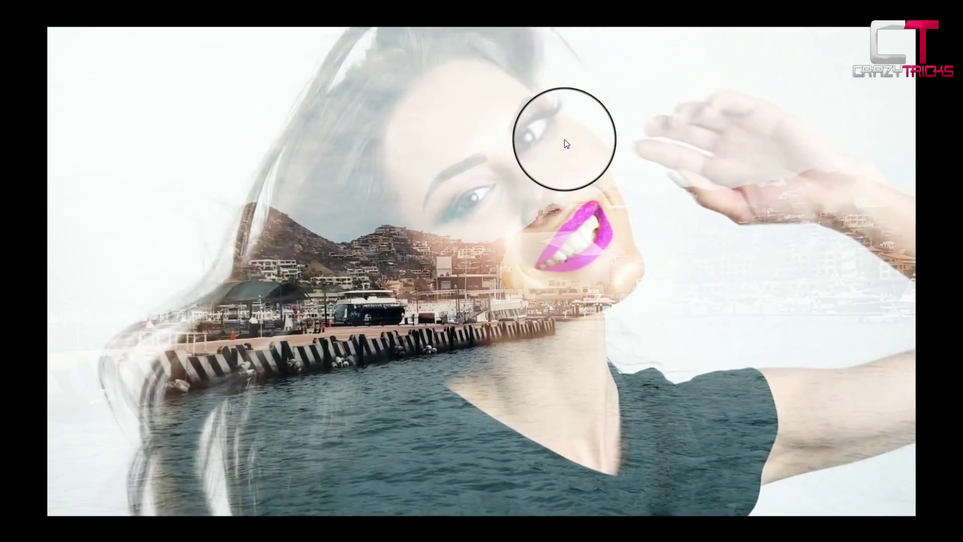
double_click(564, 140)
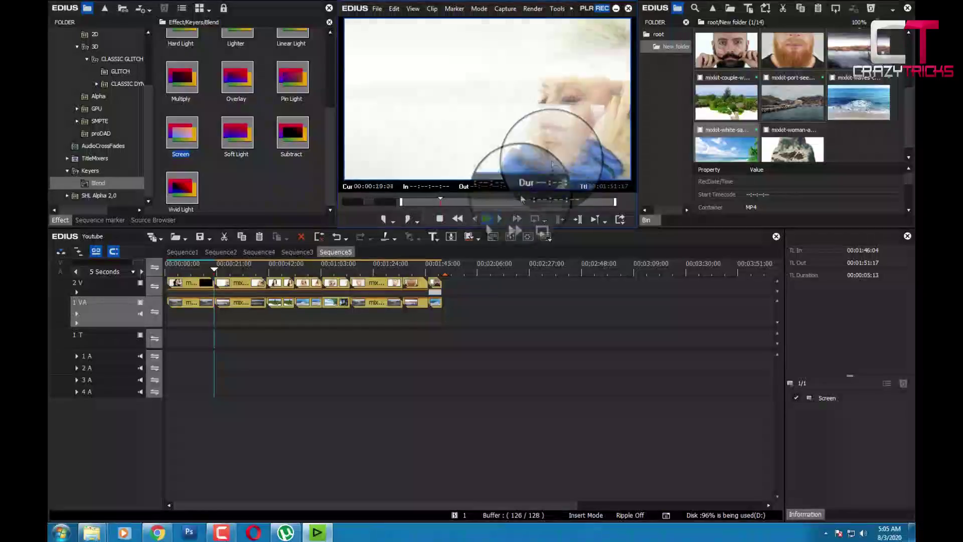
double_click(549, 130)
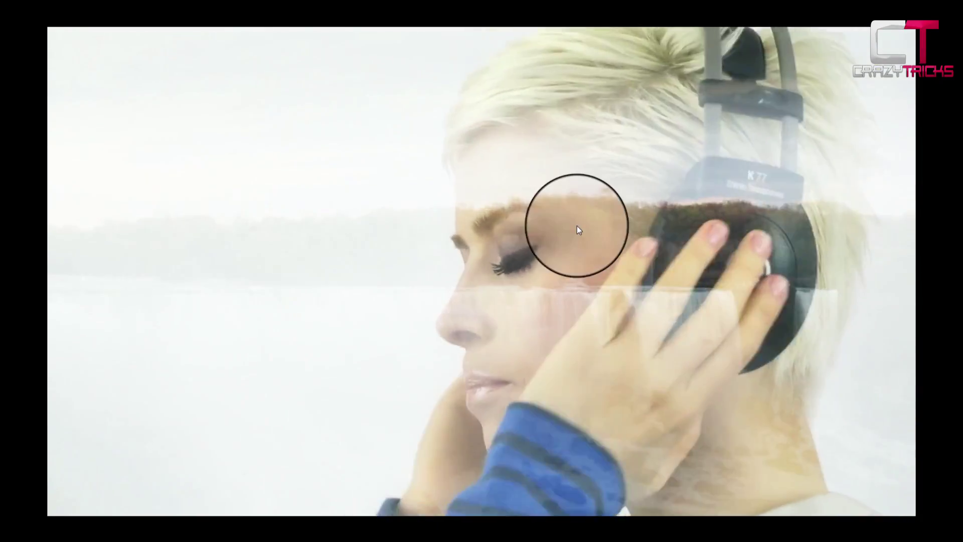
double_click(577, 226)
drag(274, 269, 279, 270)
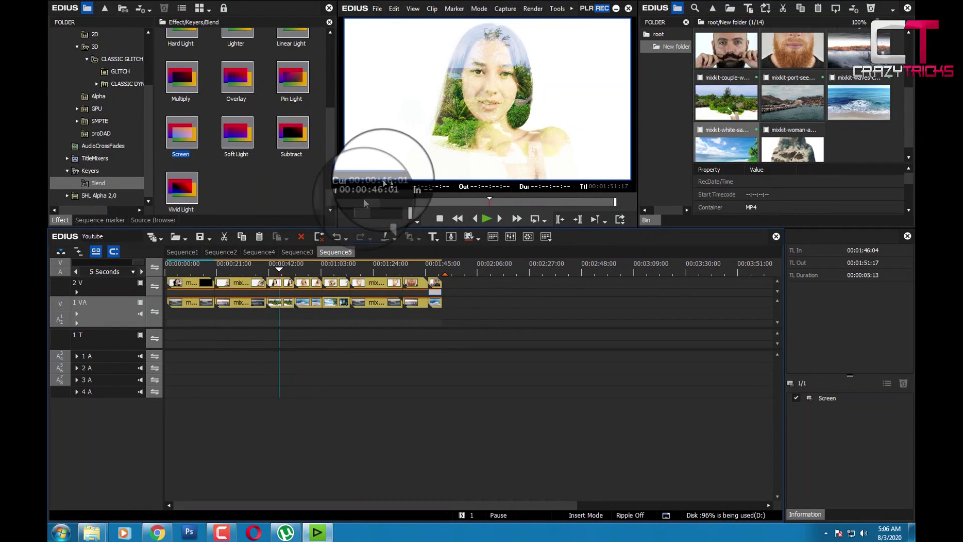
double_click(429, 128)
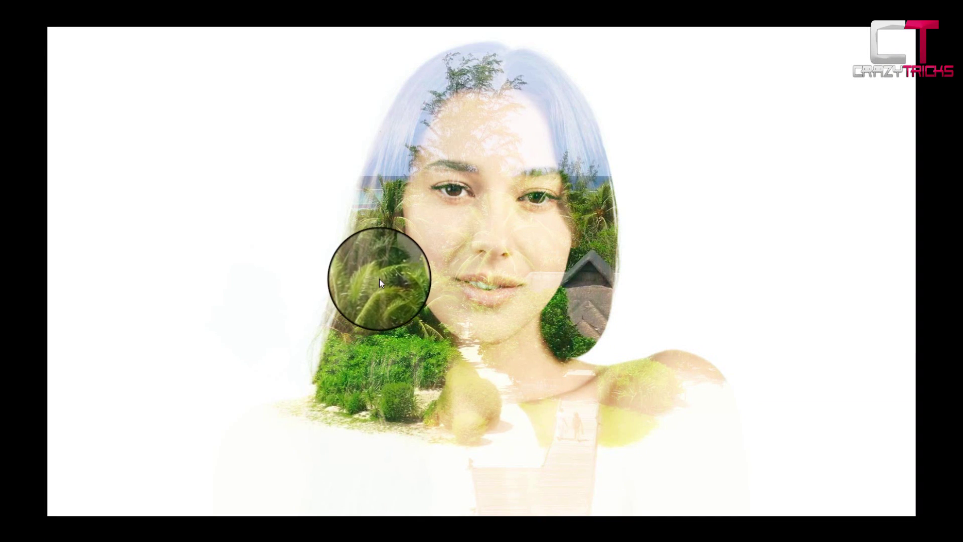
double_click(413, 223)
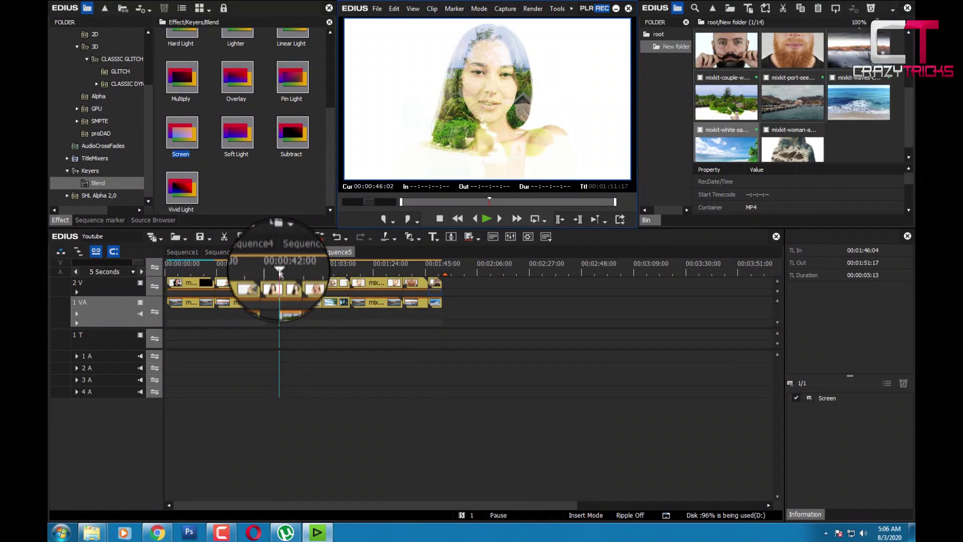
Undo the accidental shortening of the palm-beach clip on 1VA beneath the third people clip
drag(279, 269, 273, 269)
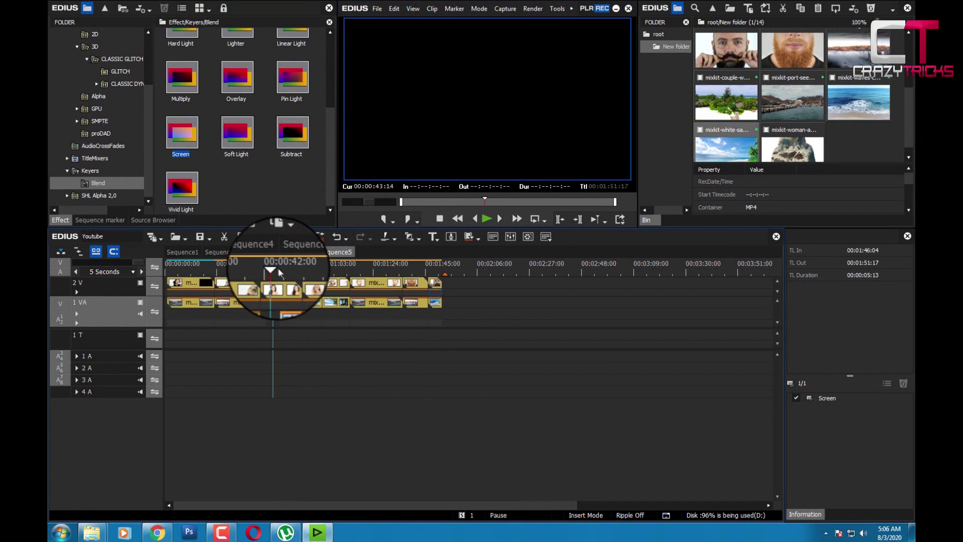
click(279, 270)
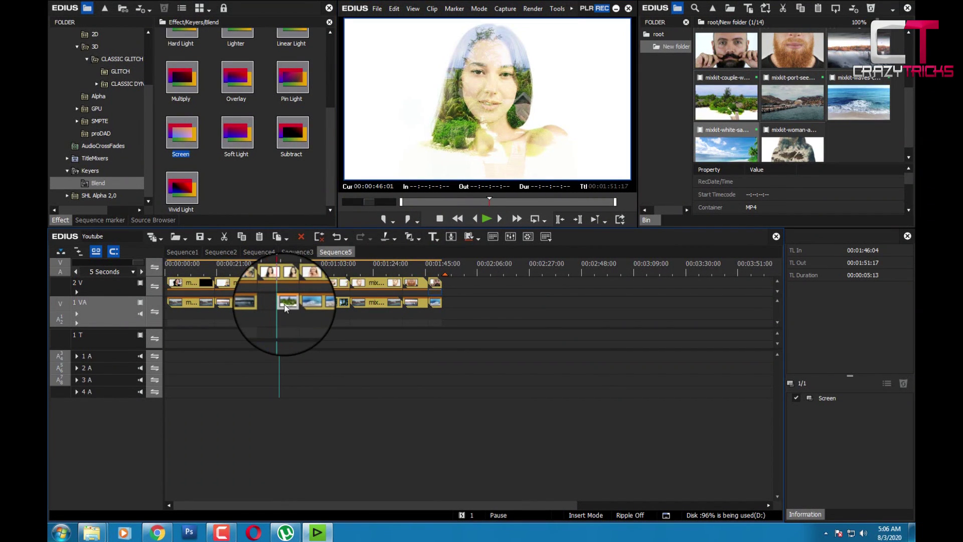
key(ctrl+z)
Play the third blended pair, the dark-haired woman over the palm beach, full screen from 00:00:40:21
click(266, 270)
click(444, 131)
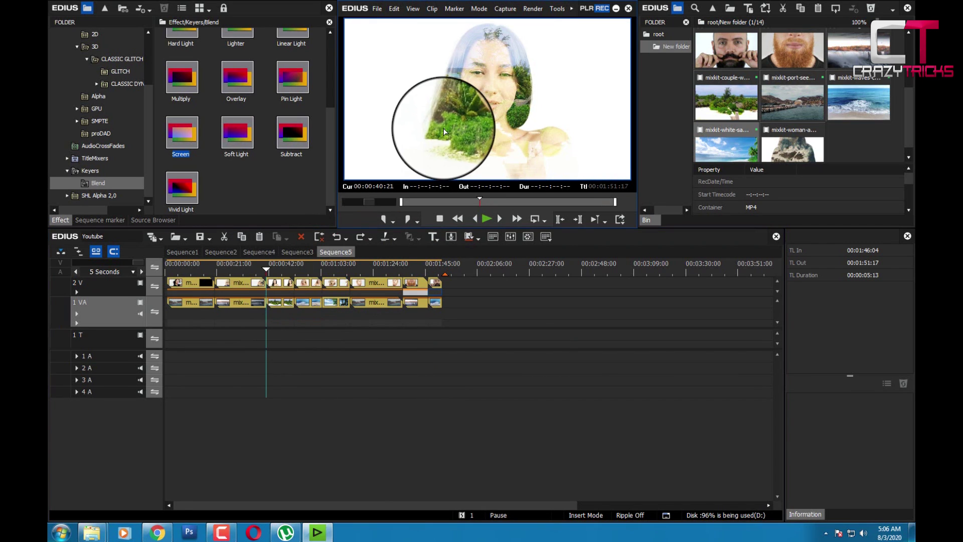
double_click(444, 132)
key(space)
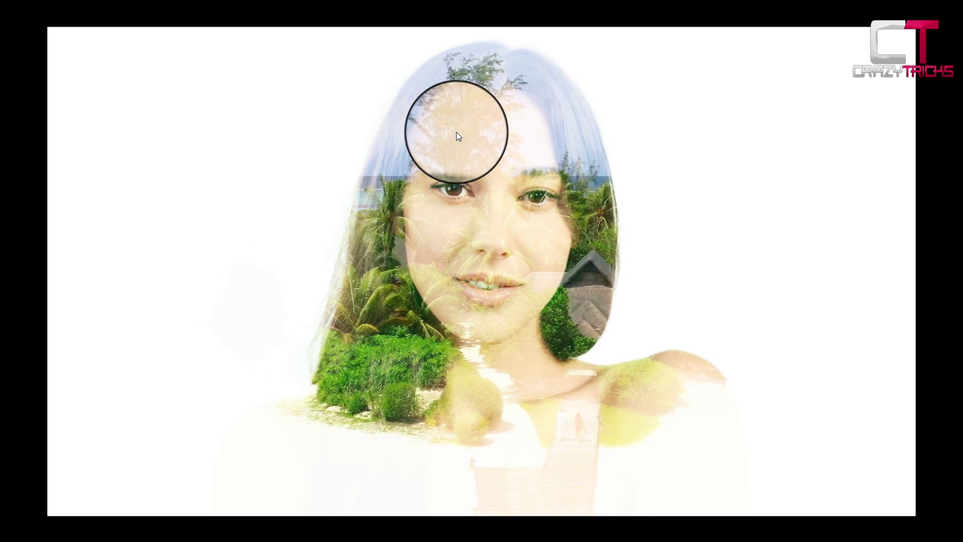
double_click(481, 181)
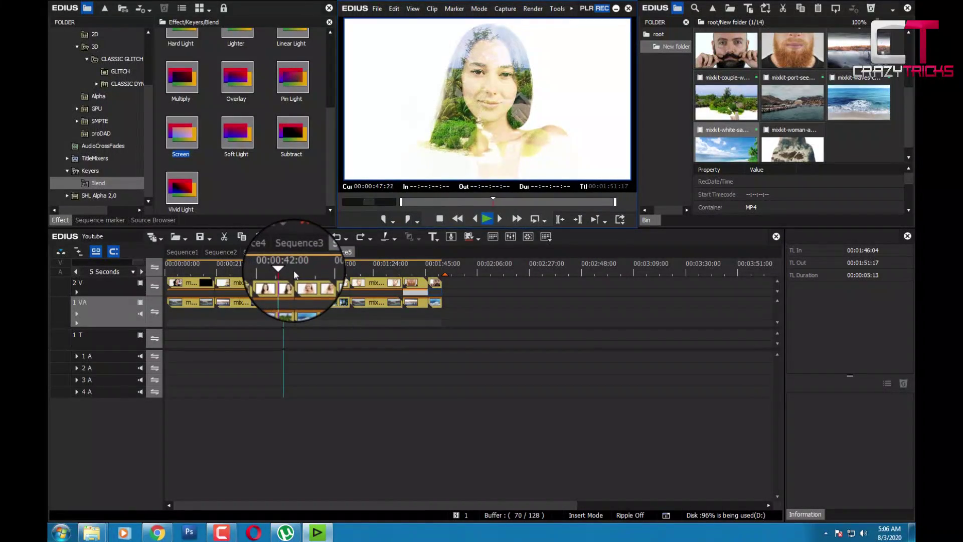
Play the next two blended pairs full screen, the blonde woman over waves and the hat woman over white sand
click(294, 271)
double_click(461, 105)
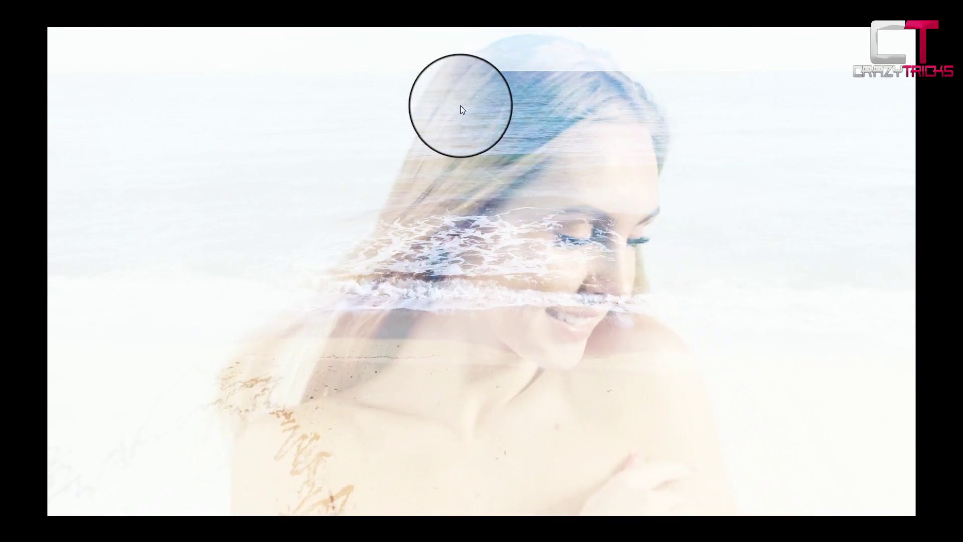
double_click(460, 106)
click(324, 269)
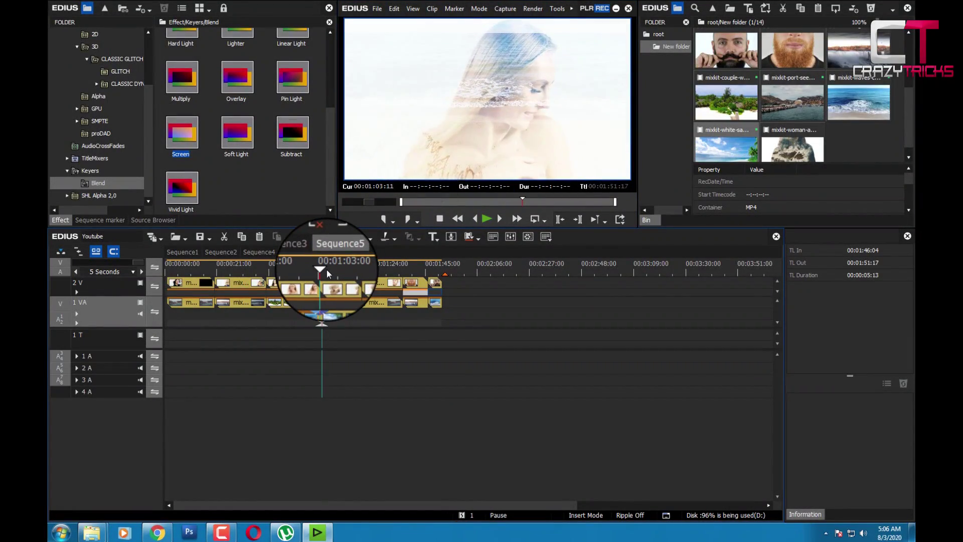
double_click(457, 146)
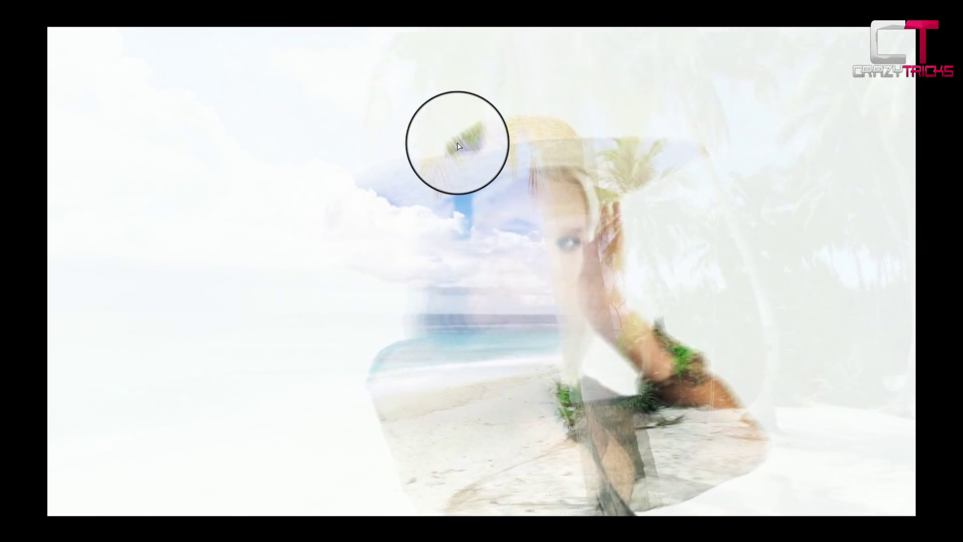
double_click(459, 147)
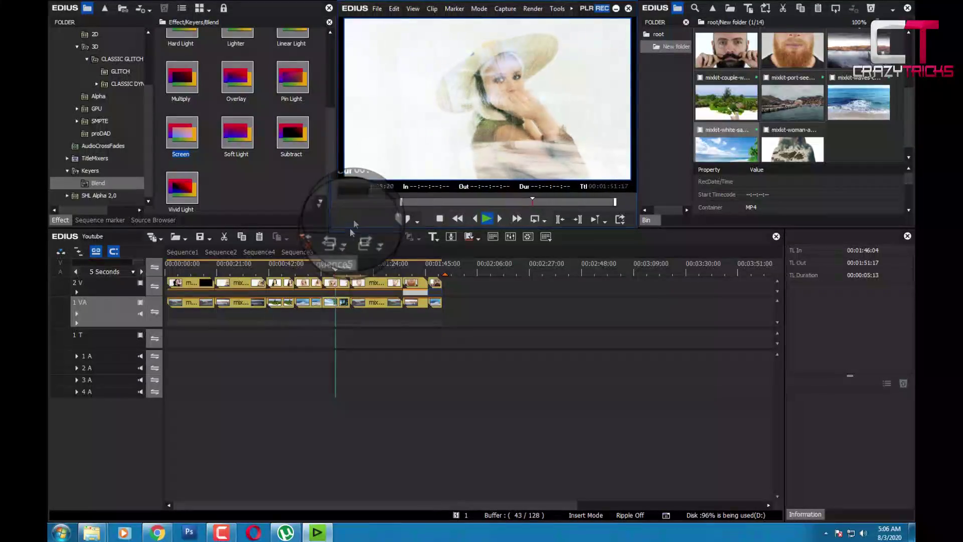
Preview the blends of the baby clip and the red-beard clip with the landscapes beneath them
click(351, 270)
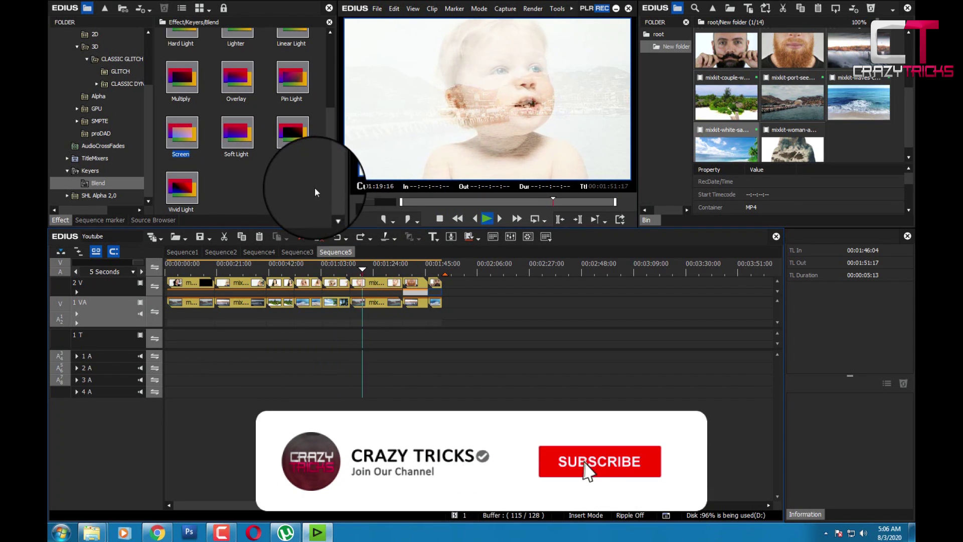
drag(392, 271, 402, 271)
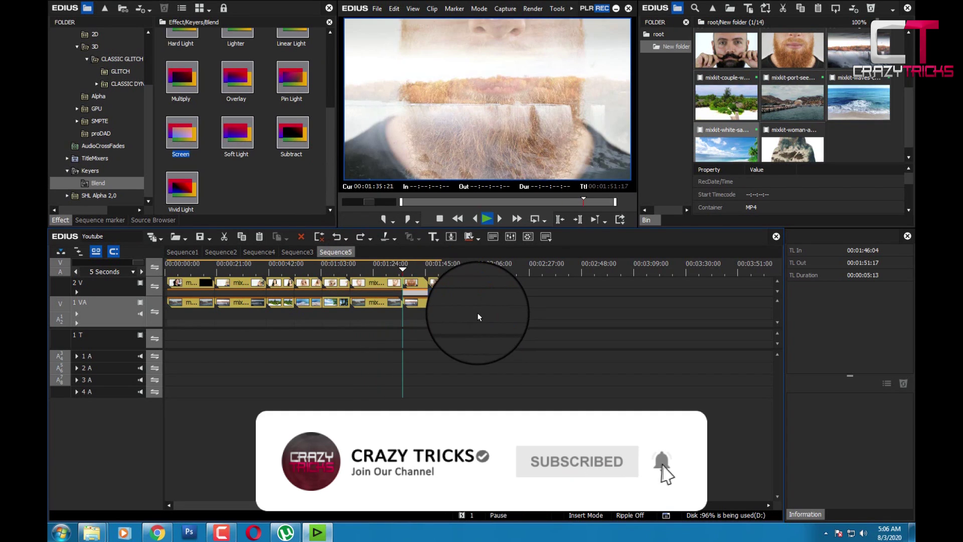
key(space)
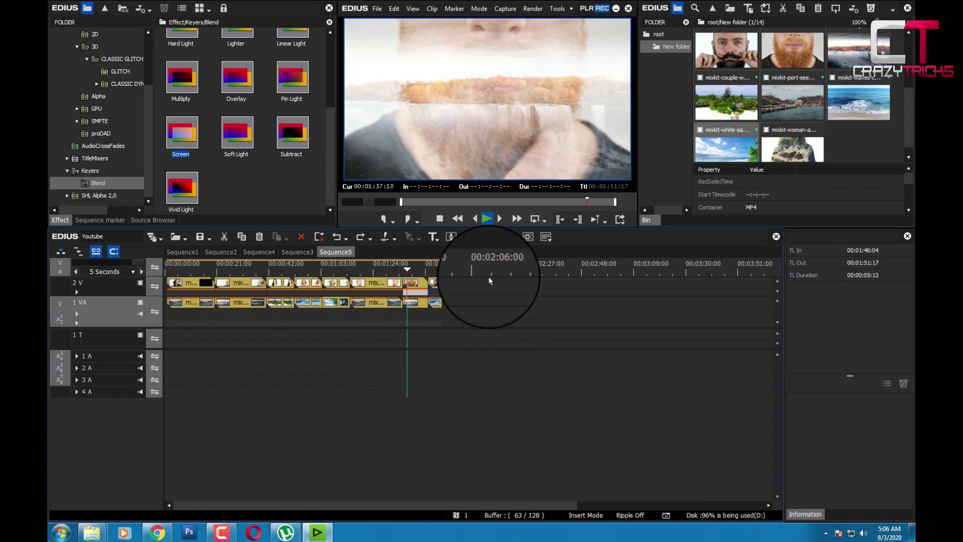
Apply the Screen blend keyer to the moustache clip at 00:01:46:04 on 2V and play it to the end
click(429, 269)
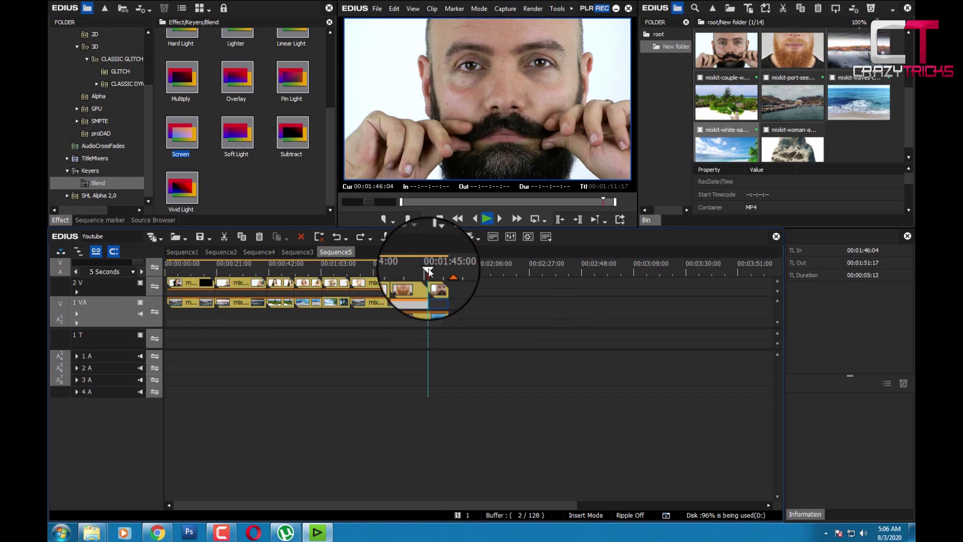
key(space)
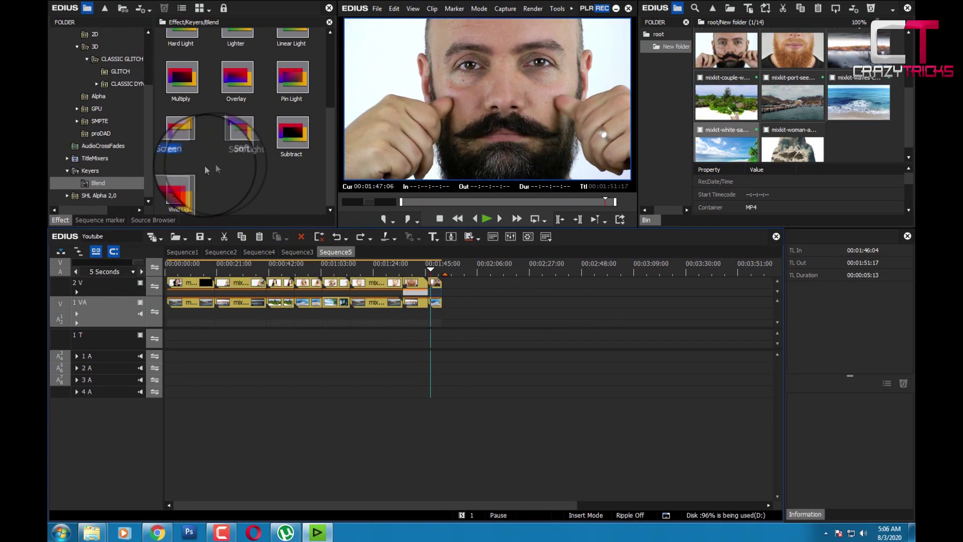
drag(184, 145, 415, 279)
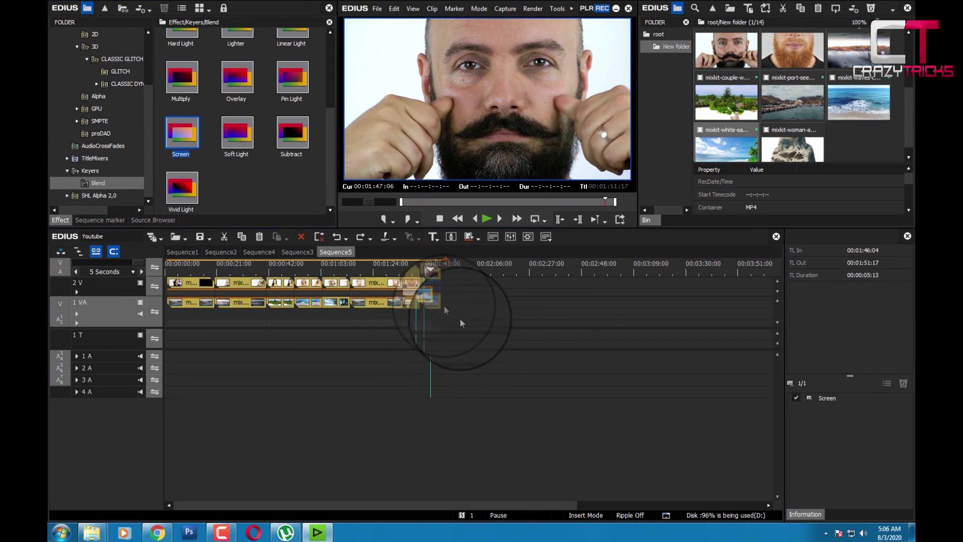
key(space)
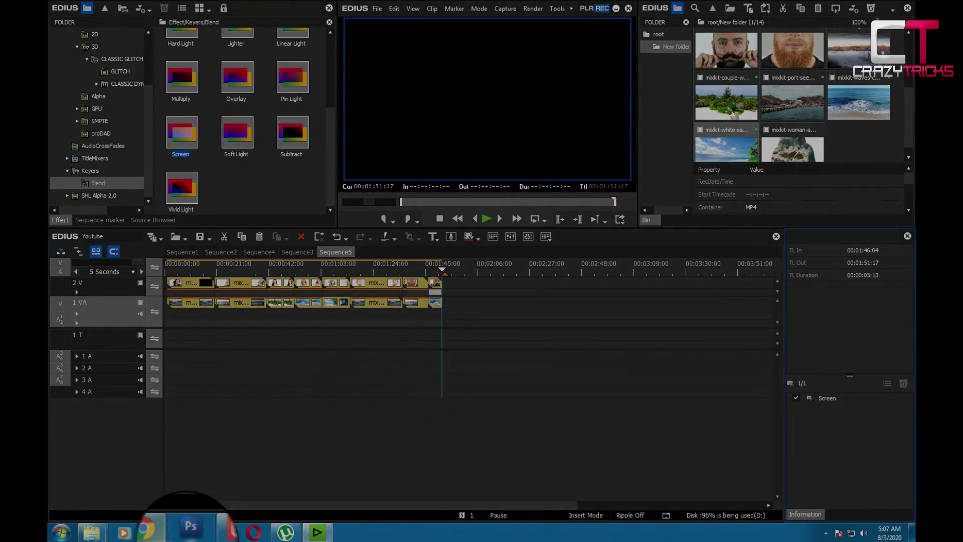
click(225, 535)
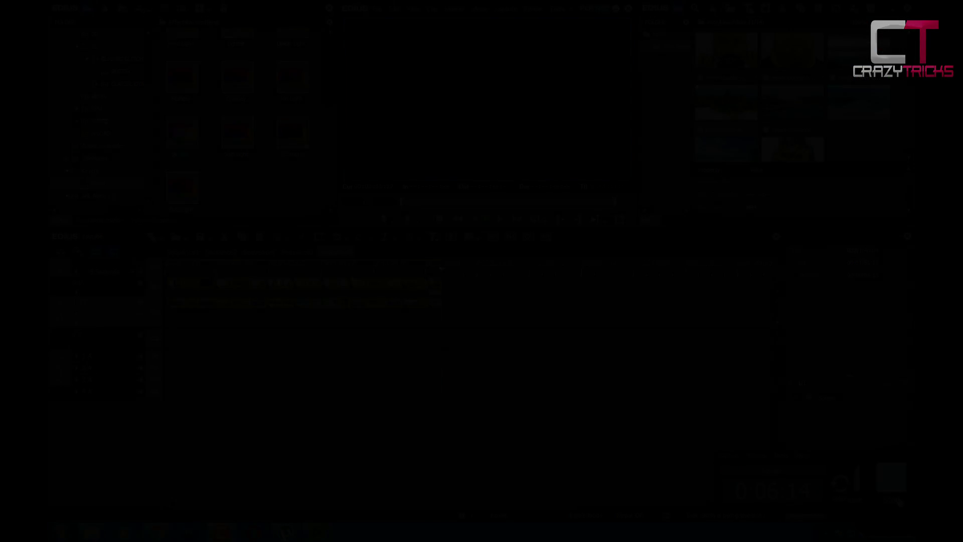